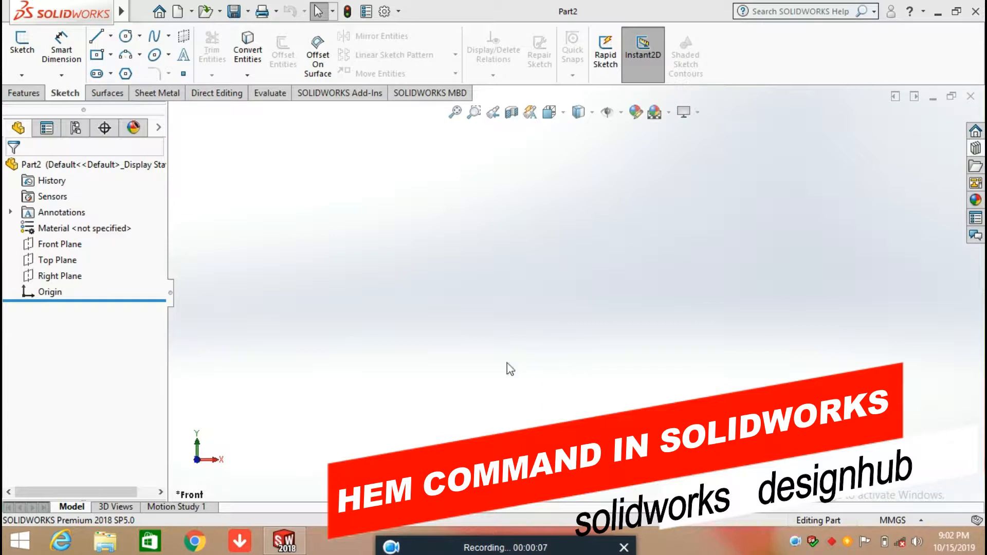
Step: Sketch a center rectangle about 120 mm high on the Front Plane, centred on the origin
{"action": "left_click", "coordinate": [63, 244]}
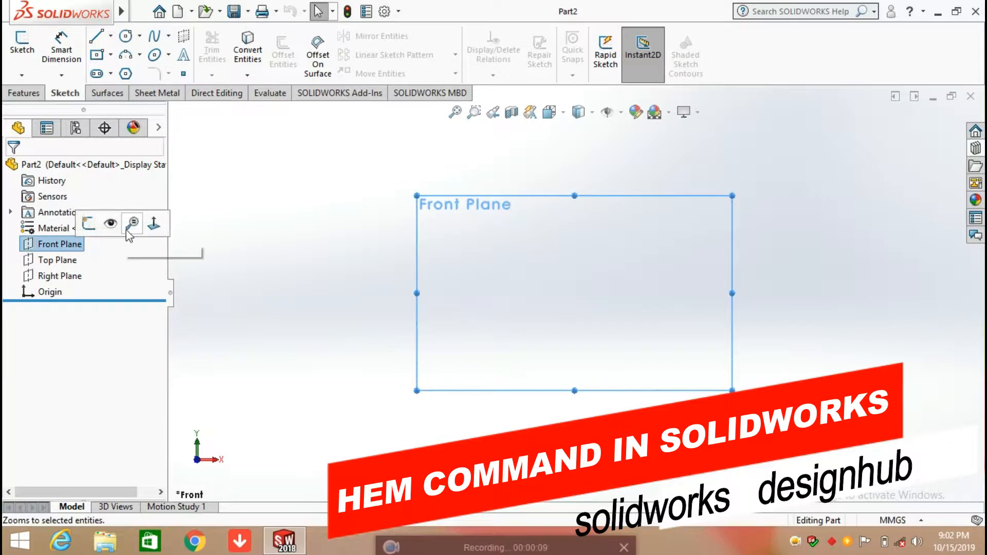
{"action": "left_click", "coordinate": [153, 224]}
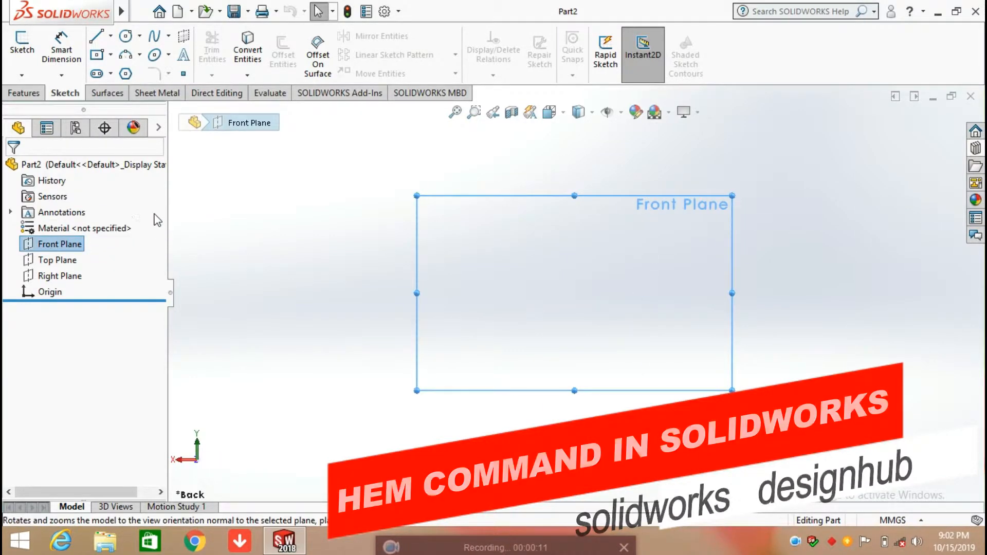
{"action": "left_click", "coordinate": [110, 54]}
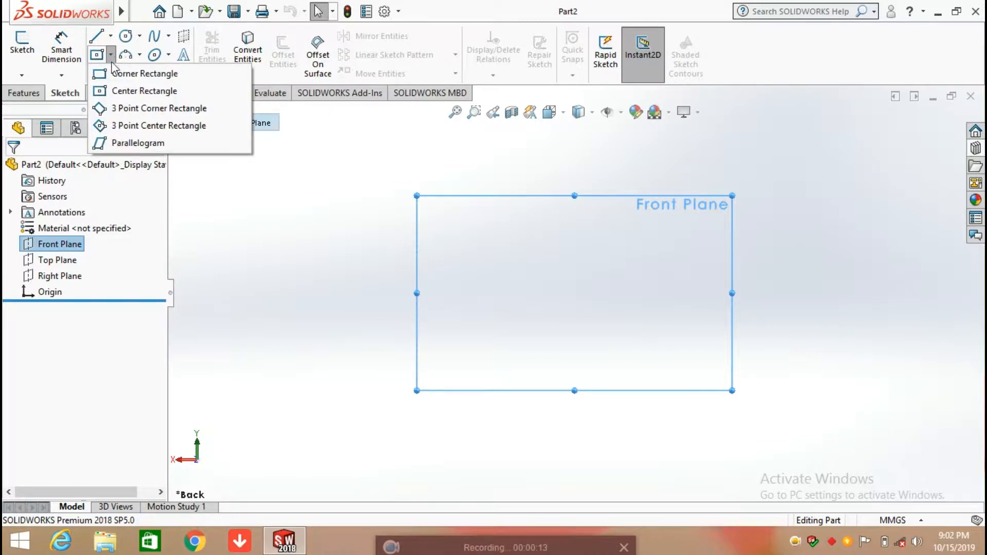
{"action": "left_click", "coordinate": [113, 93]}
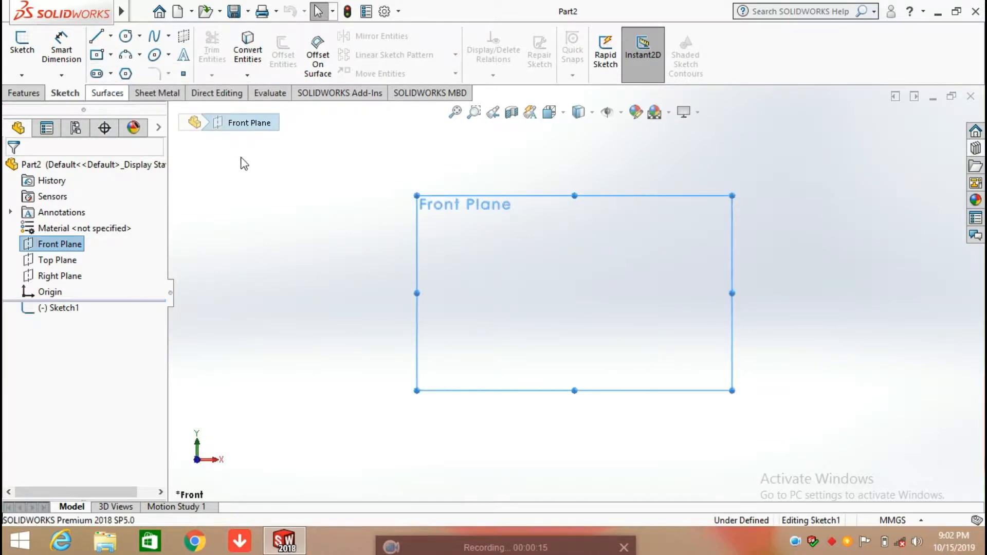
{"action": "left_click", "coordinate": [574, 293]}
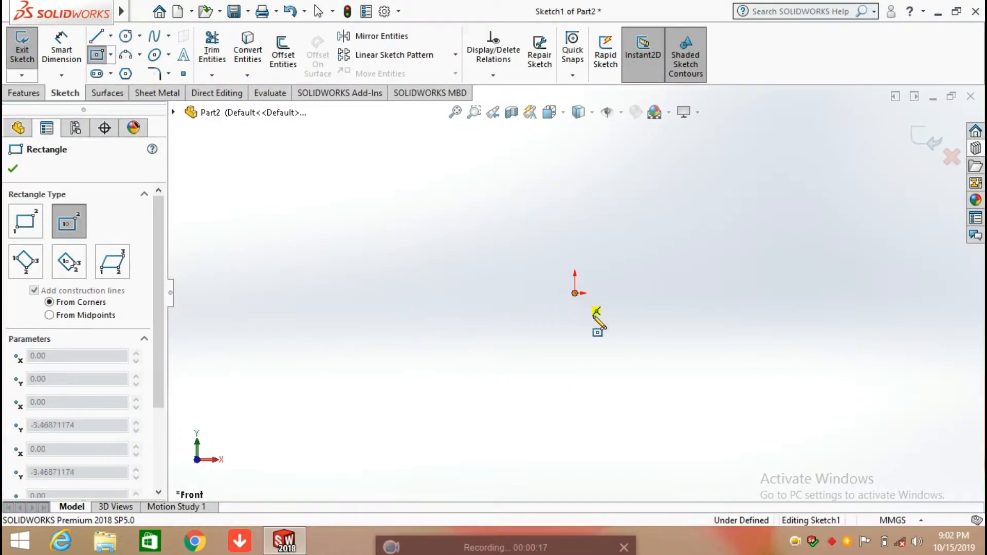
{"action": "left_click", "coordinate": [795, 398]}
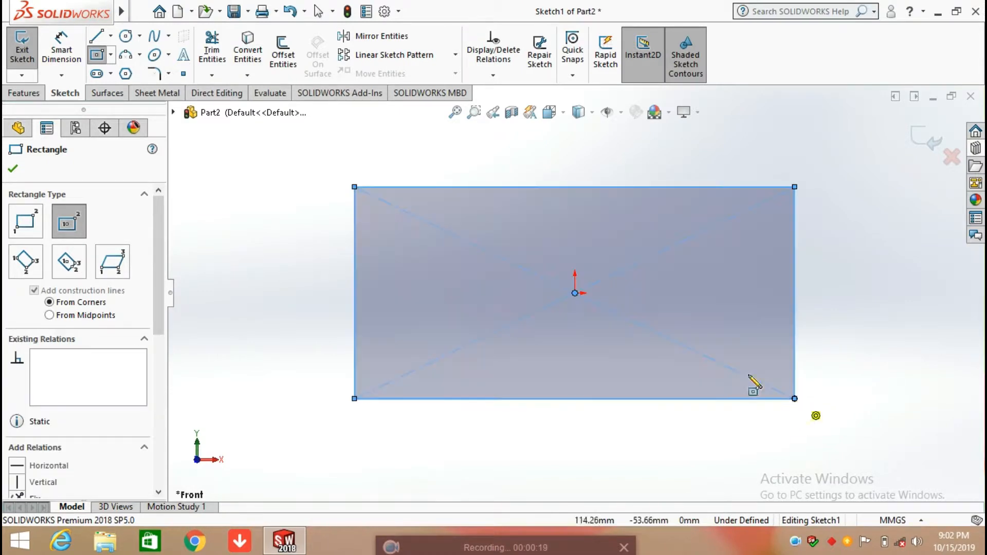
Step: Create a 2 mm thick sheet metal base flange from the rectangle with a K-factor of 0.5
{"action": "left_click", "coordinate": [169, 94]}
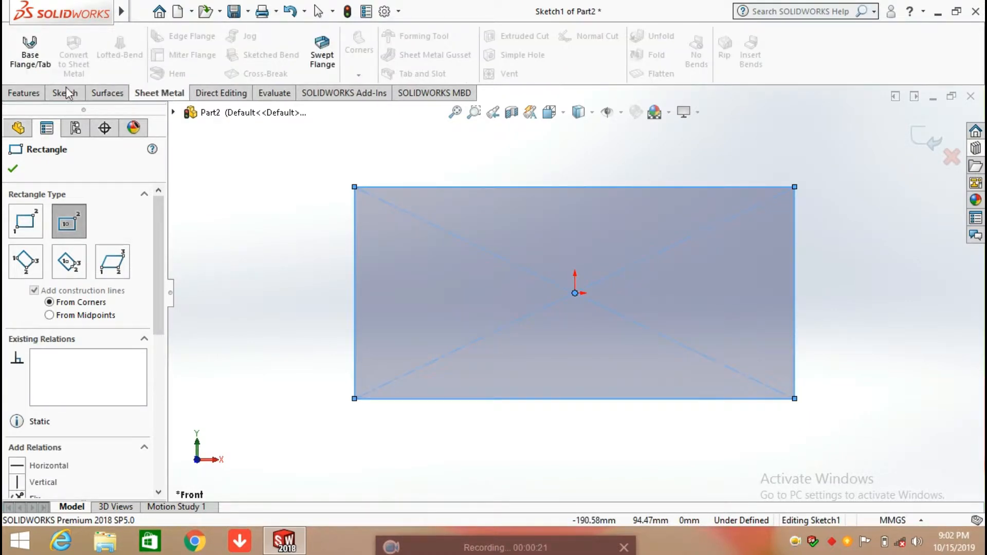
{"action": "left_click", "coordinate": [30, 67]}
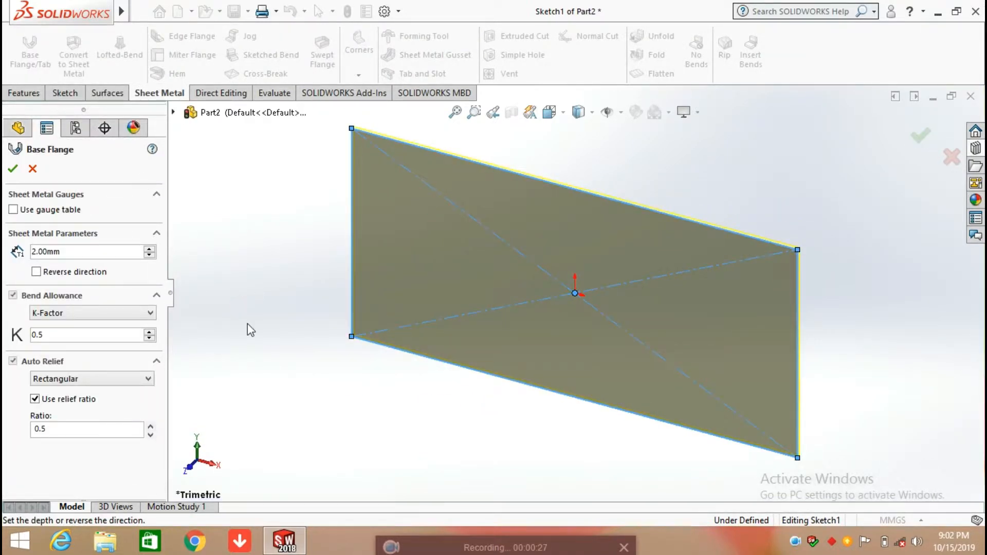
{"action": "middle_click_drag", "start_coordinate": [247, 322], "coordinate": [260, 217]}
{"action": "left_click", "coordinate": [13, 167]}
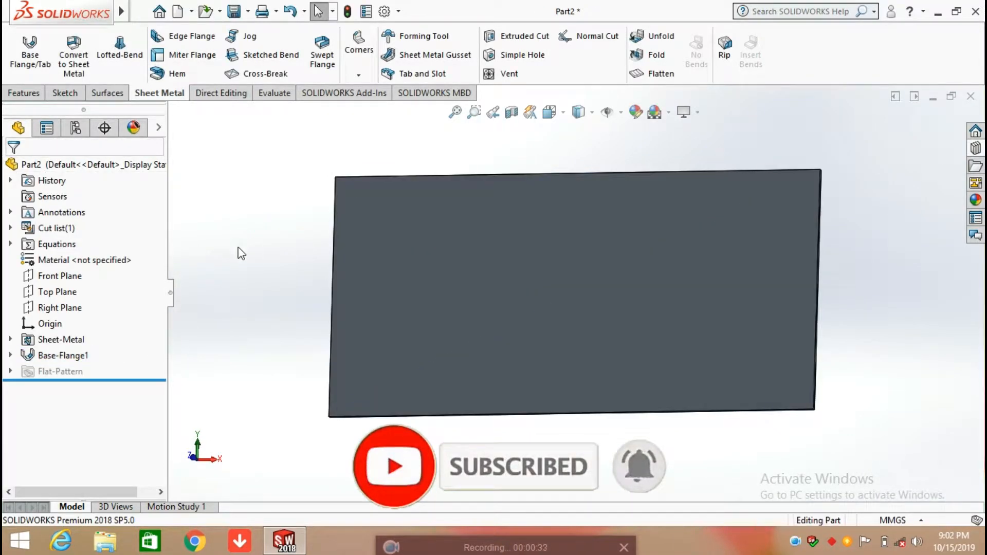
Step: Add a 90° blind edge flange about 85 mm long on one short edge of the base plate
{"action": "middle_click_drag", "start_coordinate": [240, 254], "coordinate": [238, 180]}
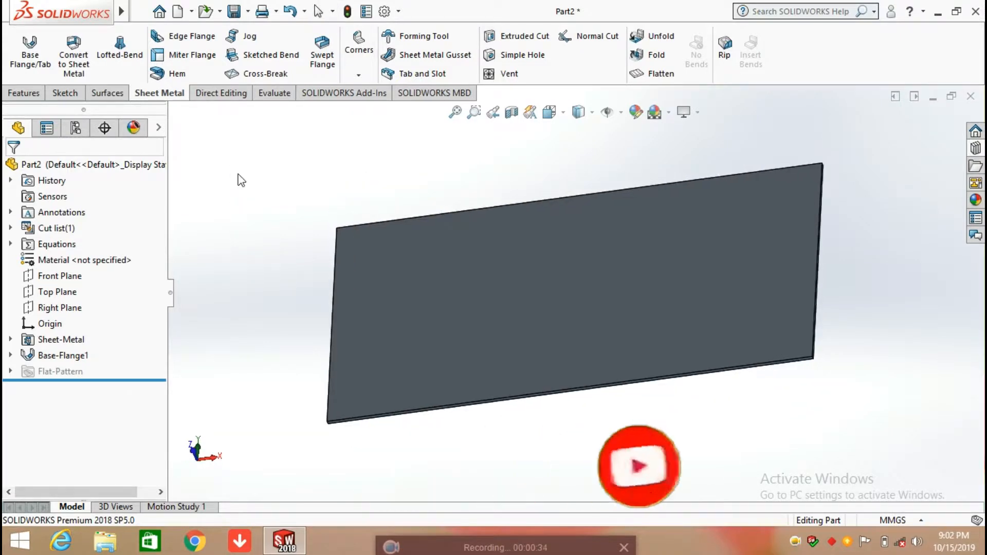
{"action": "left_click", "coordinate": [188, 38]}
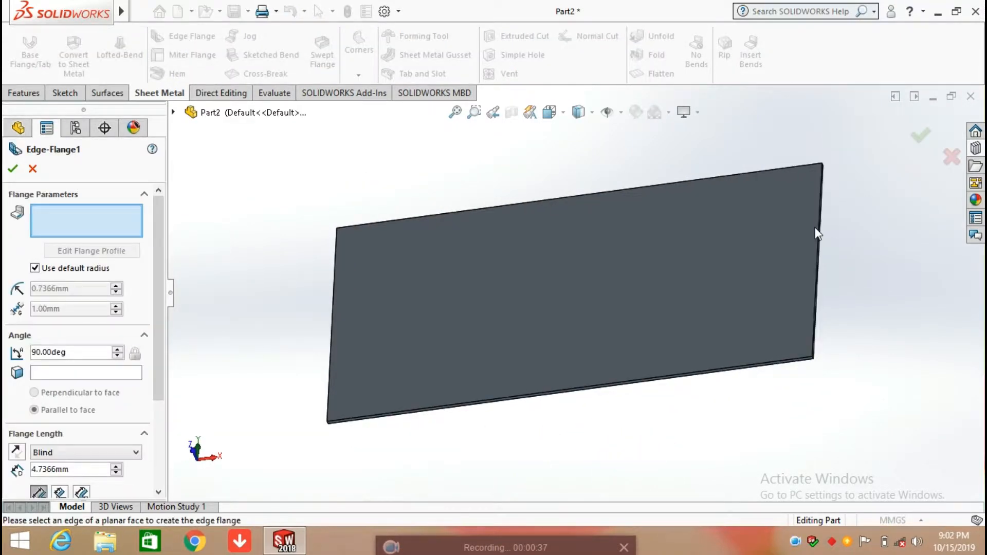
{"action": "scroll", "coordinate": [825, 248], "scroll_direction": "down", "scroll_amount": 2}
{"action": "left_click", "coordinate": [771, 277]}
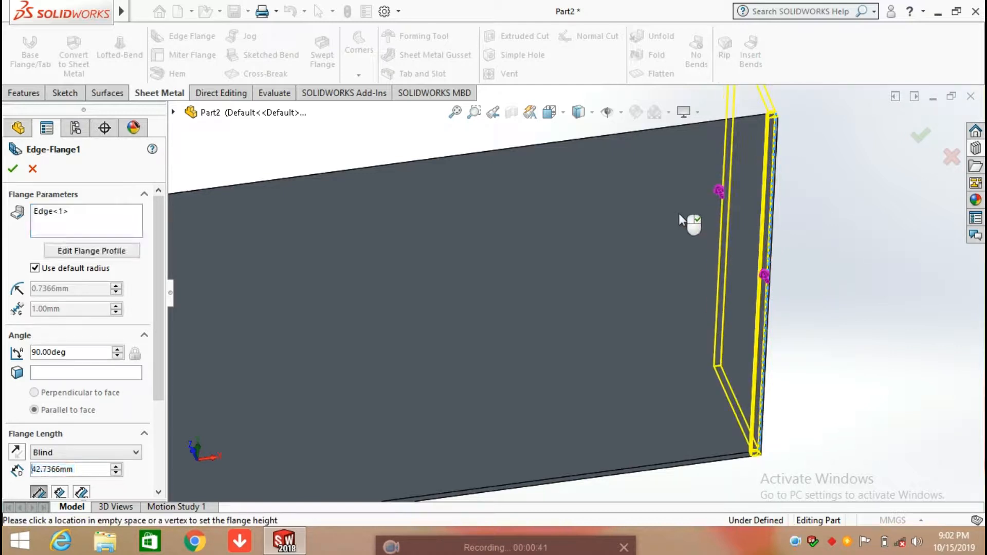
{"action": "left_click", "coordinate": [632, 129]}
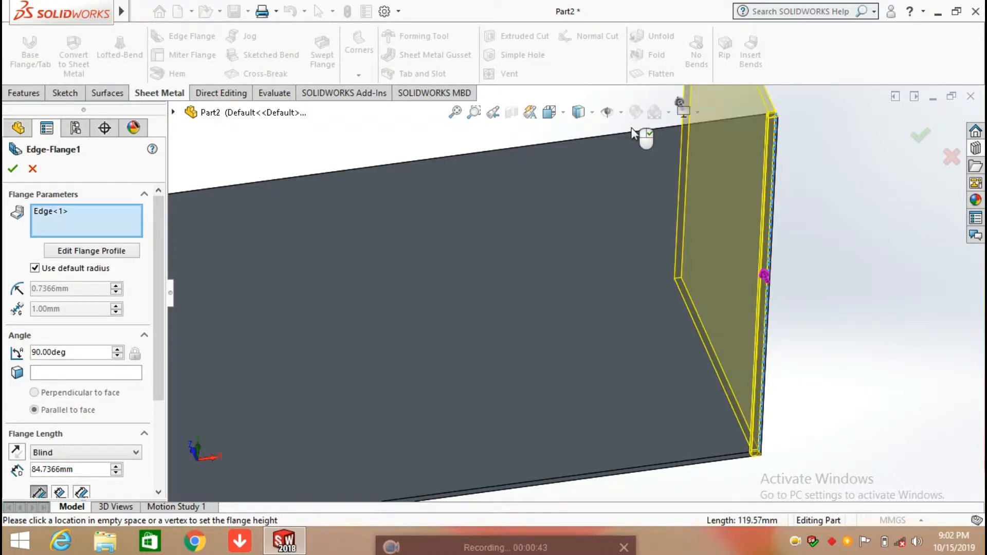
{"action": "scroll", "coordinate": [763, 222], "scroll_direction": "up", "scroll_amount": 1}
{"action": "scroll", "coordinate": [765, 228], "scroll_direction": "up", "scroll_amount": 3}
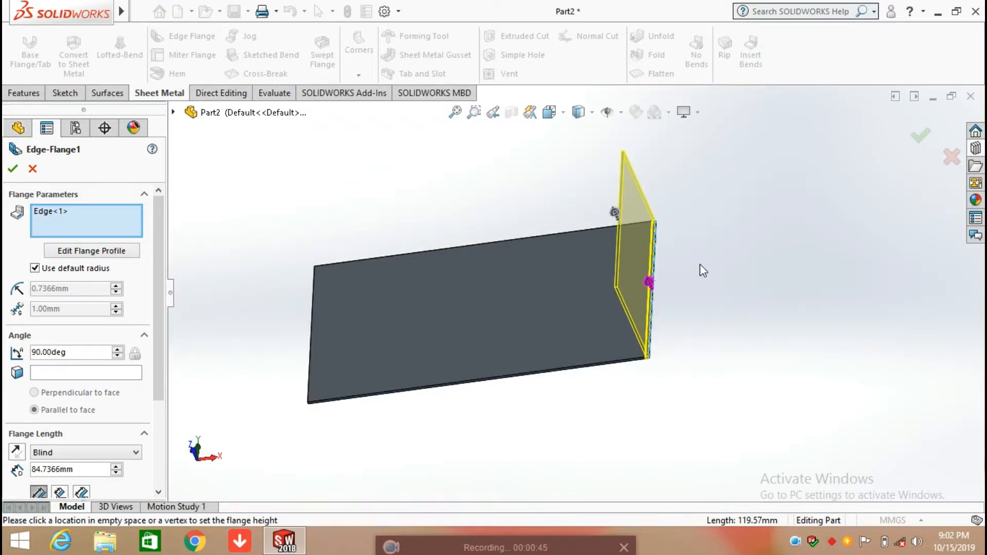
{"action": "mouse_move", "coordinate": [699, 264]}
{"action": "middle_mouse_down"}
{"action": "mouse_move", "coordinate": [635, 222]}
{"action": "mouse_move", "coordinate": [700, 257]}
{"action": "middle_mouse_up"}
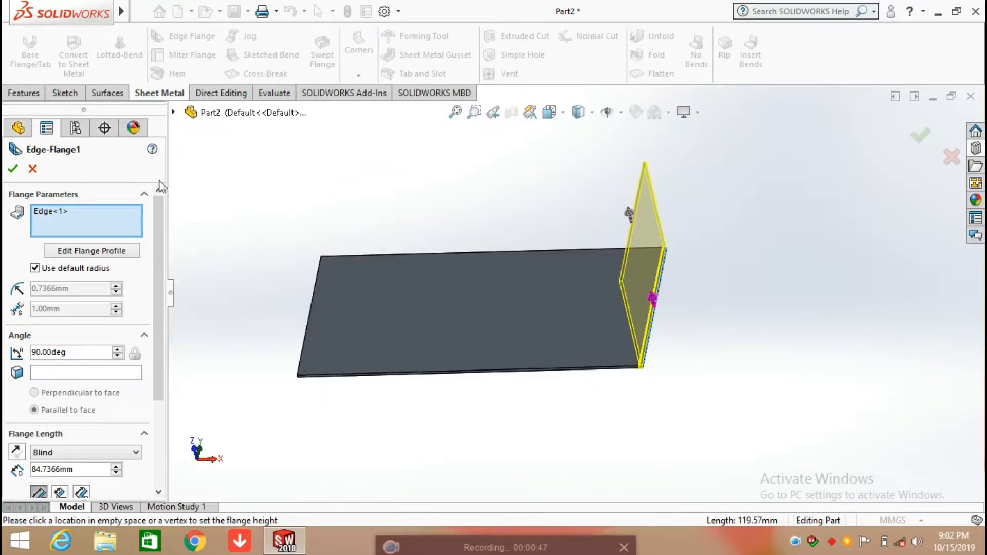
{"action": "left_click", "coordinate": [12, 170]}
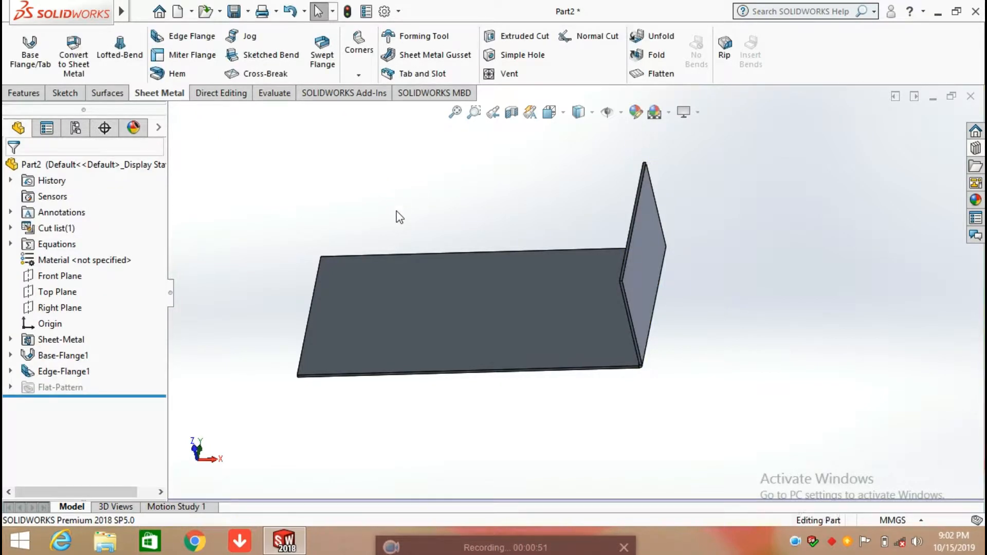
Step: Set up an open hem with 10 mm length and 10 mm gap on the edge flange's free outer edge
{"action": "middle_click_drag", "start_coordinate": [398, 213], "coordinate": [433, 199]}
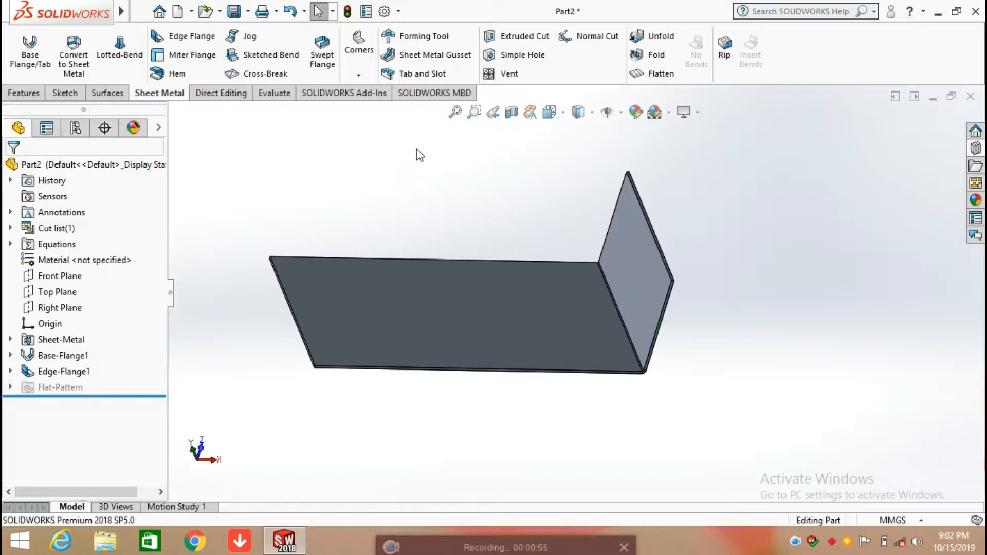
{"action": "left_click", "coordinate": [179, 80]}
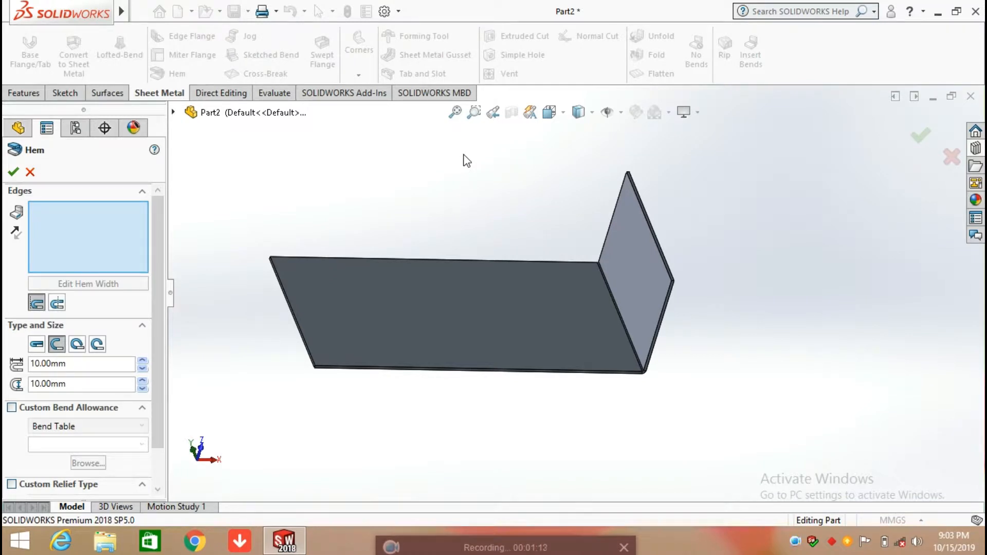
{"action": "middle_click_drag", "start_coordinate": [763, 211], "coordinate": [753, 275]}
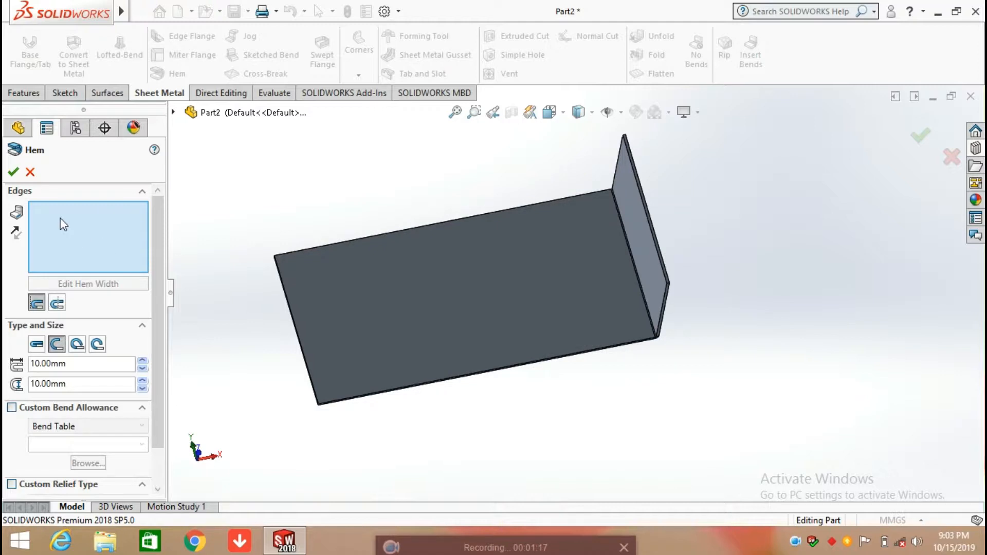
{"action": "middle_click_drag", "start_coordinate": [641, 193], "coordinate": [615, 155]}
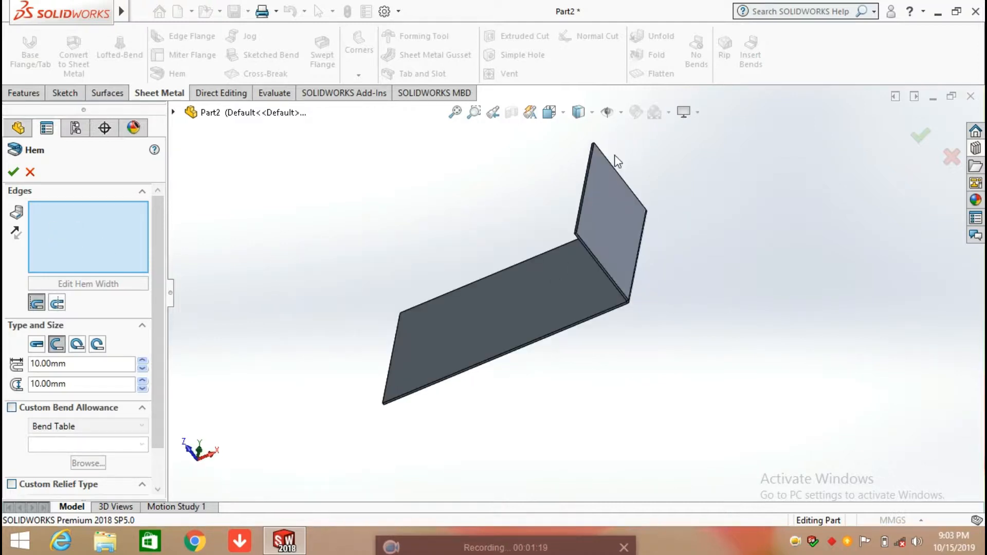
{"action": "scroll", "coordinate": [636, 192], "scroll_direction": "down", "scroll_amount": 3}
{"action": "middle_click_drag", "start_coordinate": [636, 192], "coordinate": [591, 210]}
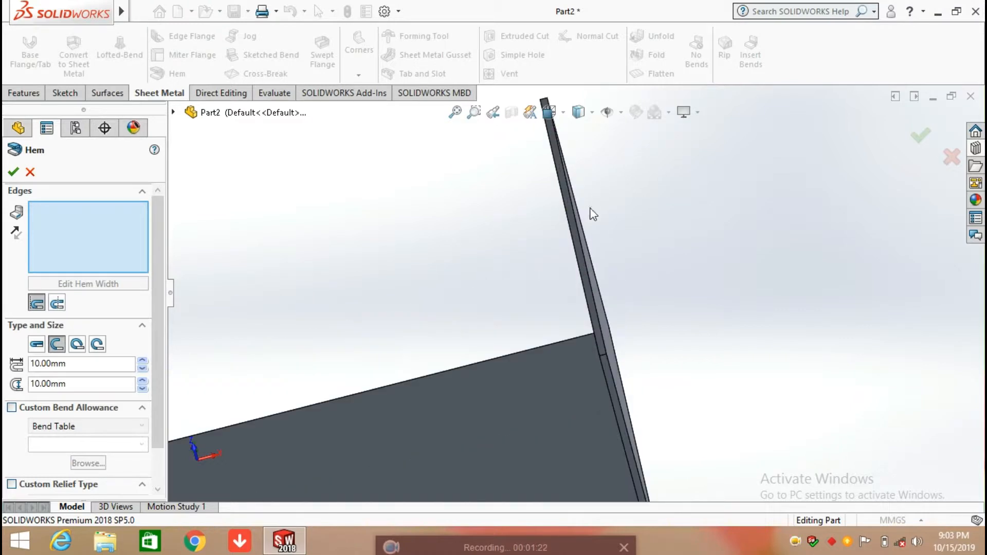
{"action": "left_click", "coordinate": [580, 236]}
{"action": "scroll", "coordinate": [683, 329], "scroll_direction": "up", "scroll_amount": 2}
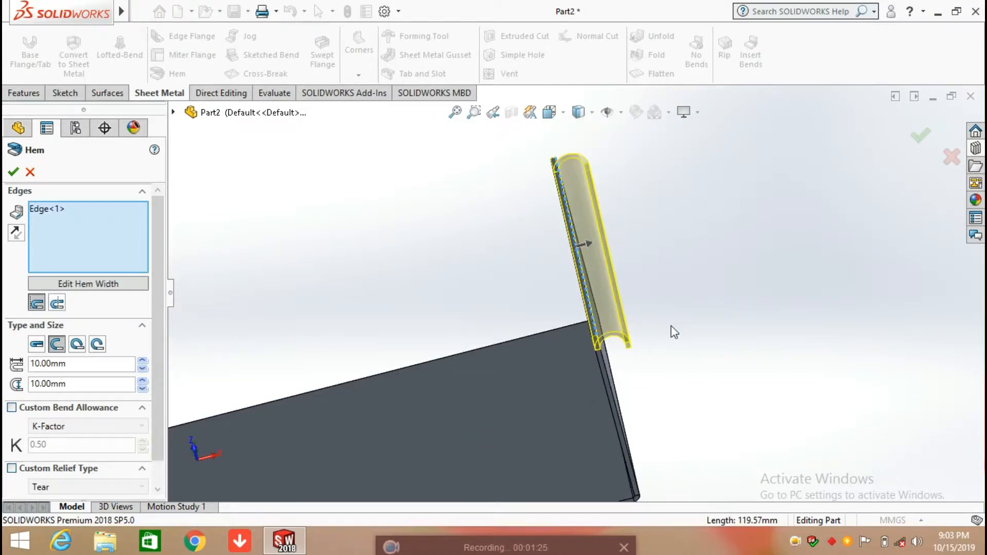
{"action": "mouse_move", "coordinate": [5, 19]}
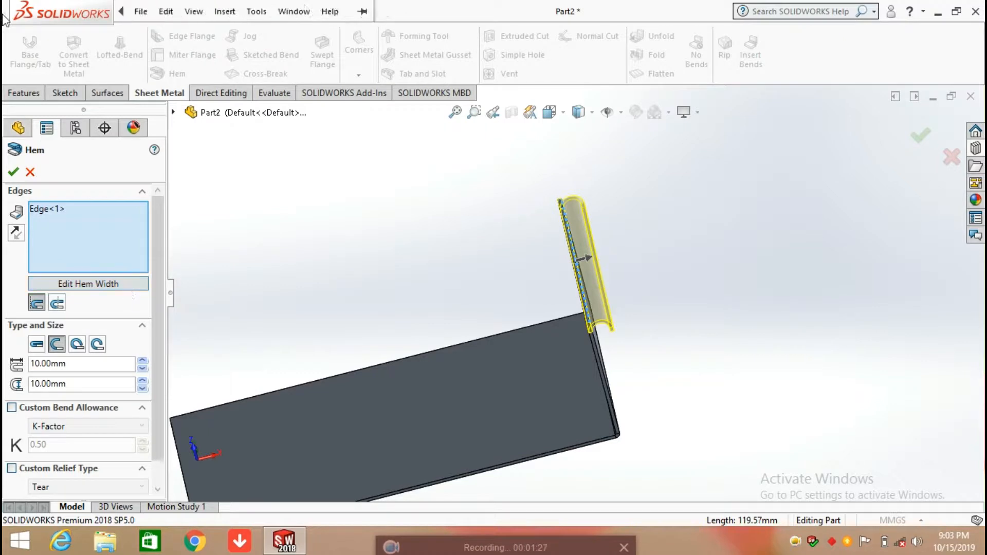
Step: Edit the hem width, moving the profile's endpoints inward to about 80 mm and 33 mm along the edge, and finish the hem
{"action": "left_click", "coordinate": [90, 285]}
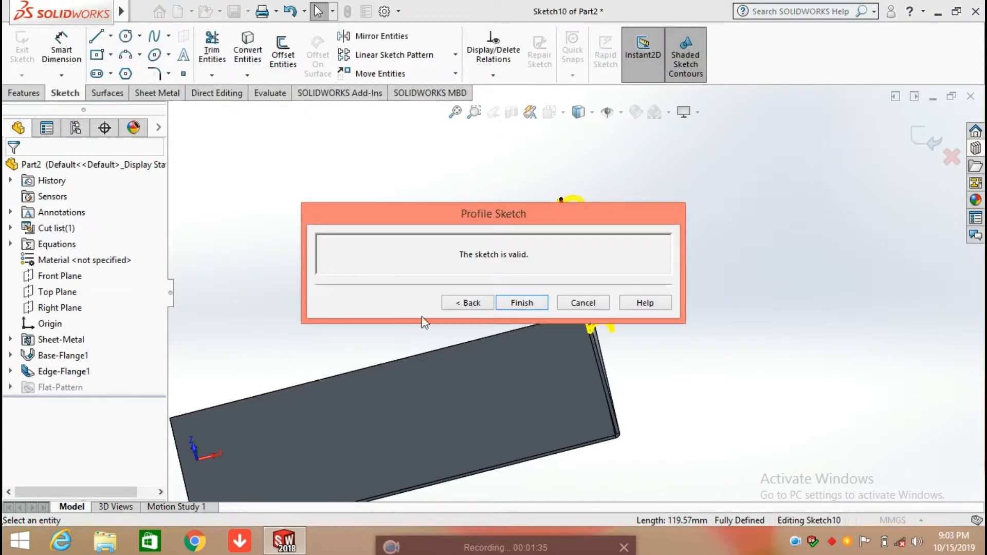
{"action": "mouse_move", "coordinate": [526, 209]}
{"action": "left_mouse_down"}
{"action": "mouse_move", "coordinate": [616, 341]}
{"action": "mouse_move", "coordinate": [650, 365]}
{"action": "left_mouse_up"}
{"action": "mouse_move", "coordinate": [650, 365]}
{"action": "middle_mouse_down"}
{"action": "mouse_move", "coordinate": [545, 272]}
{"action": "mouse_move", "coordinate": [491, 282]}
{"action": "middle_mouse_up"}
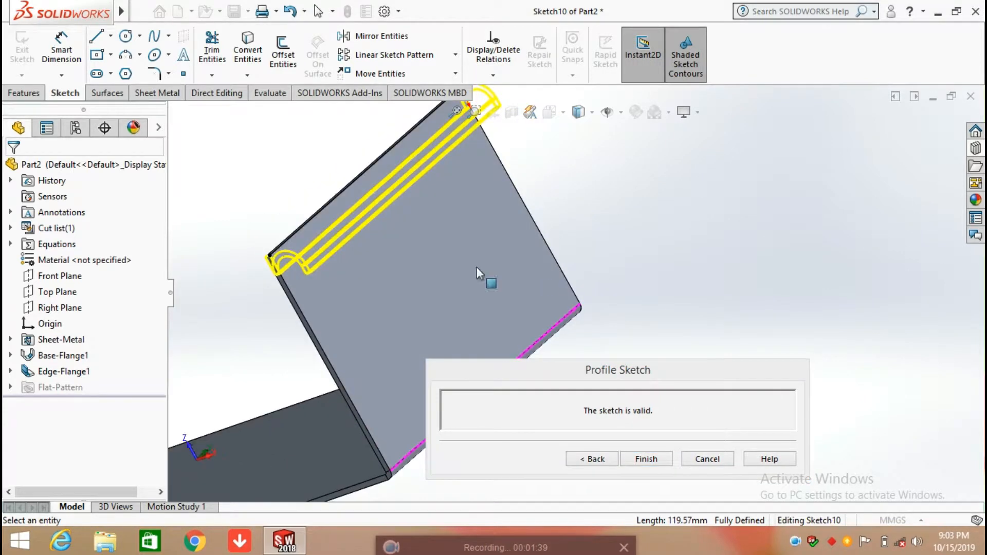
{"action": "left_click_drag", "start_coordinate": [271, 260], "coordinate": [332, 203]}
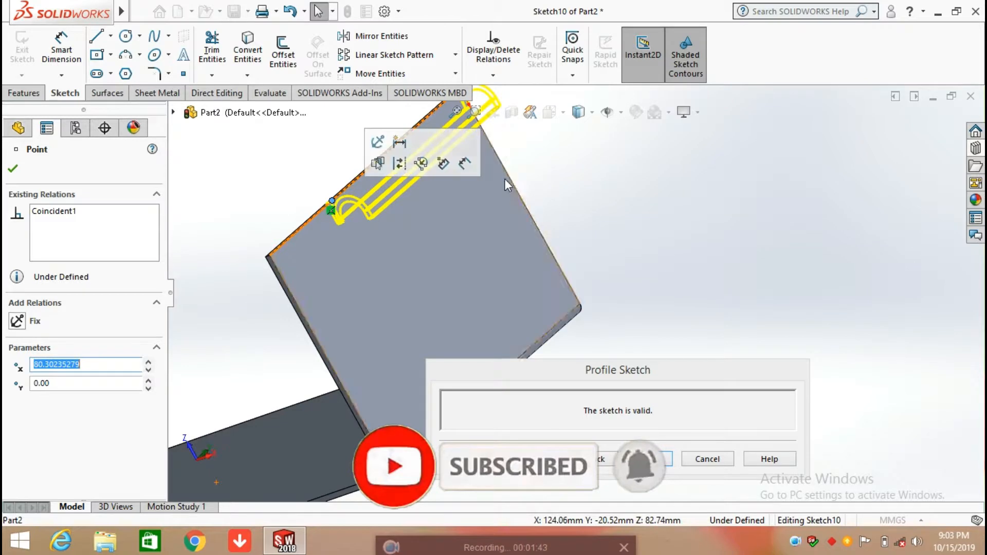
{"action": "scroll", "coordinate": [506, 184], "scroll_direction": "up", "scroll_amount": 2}
{"action": "scroll", "coordinate": [506, 183], "scroll_direction": "down", "scroll_amount": 3}
{"action": "mouse_move", "coordinate": [505, 158]}
{"action": "left_mouse_down"}
{"action": "mouse_move", "coordinate": [446, 218]}
{"action": "mouse_move", "coordinate": [707, 467]}
{"action": "mouse_move", "coordinate": [650, 458]}
{"action": "mouse_move", "coordinate": [652, 380]}
{"action": "mouse_move", "coordinate": [490, 297]}
{"action": "left_mouse_up"}
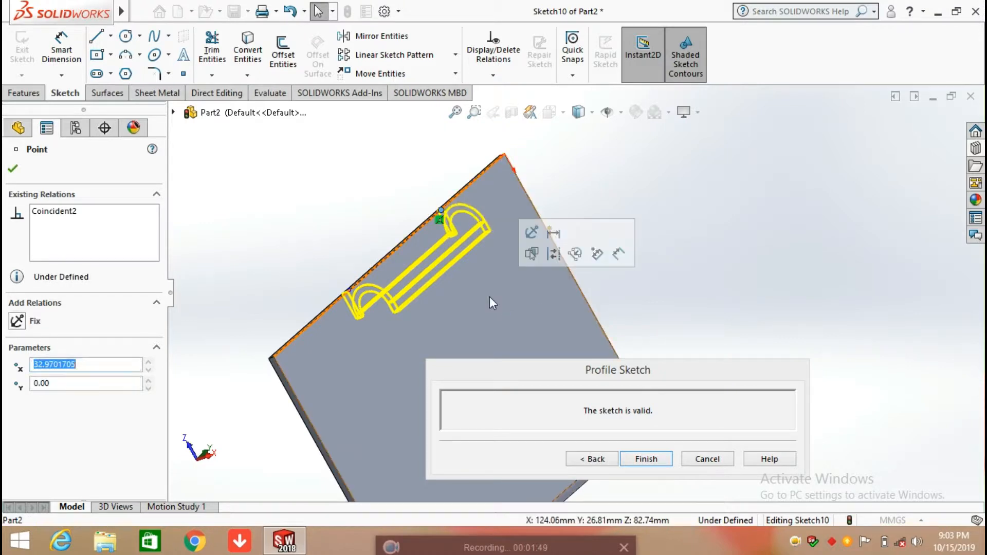
{"action": "left_click", "coordinate": [650, 457]}
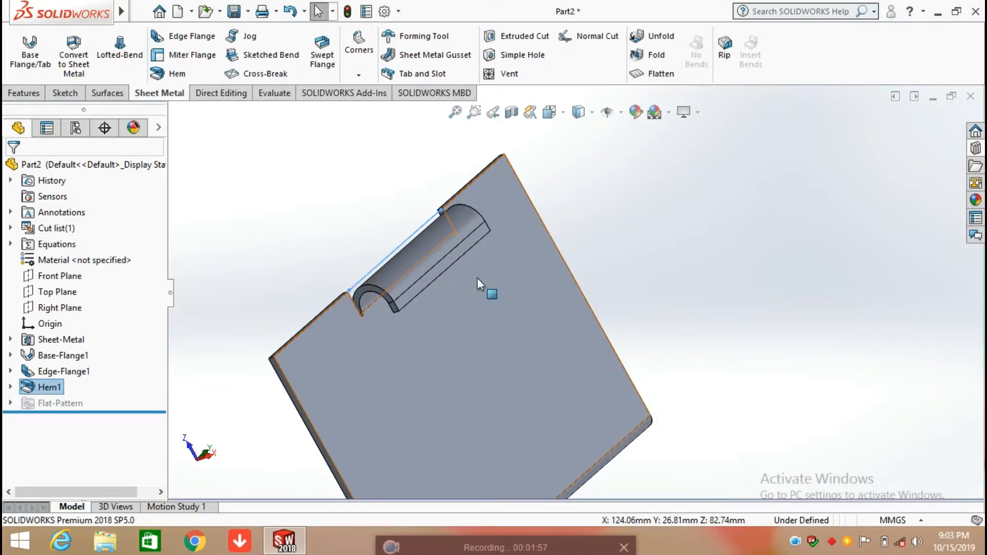
Step: Edit the hem feature, setting its position to Bend Outside and its type to Closed
{"action": "middle_click_drag", "start_coordinate": [477, 277], "coordinate": [358, 284]}
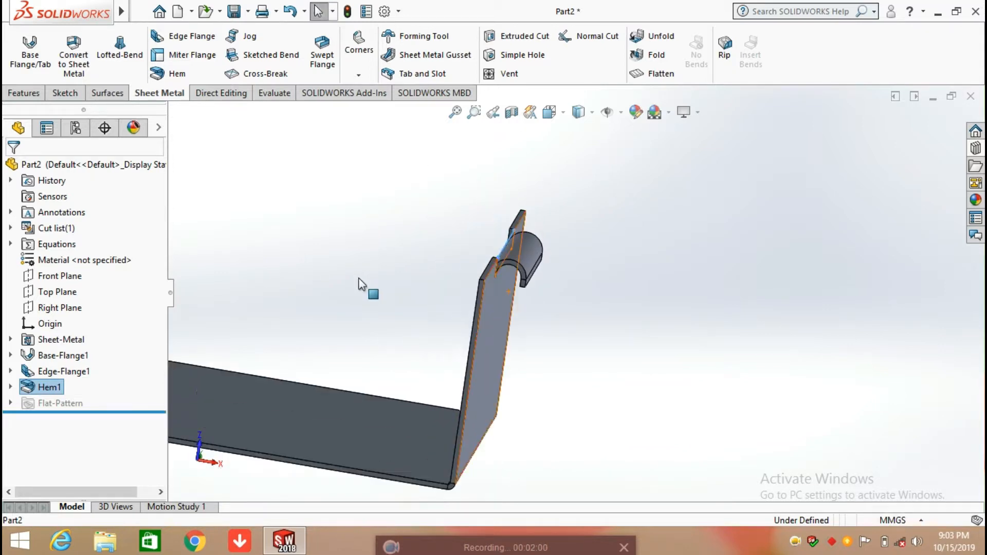
{"action": "right_click", "coordinate": [61, 389]}
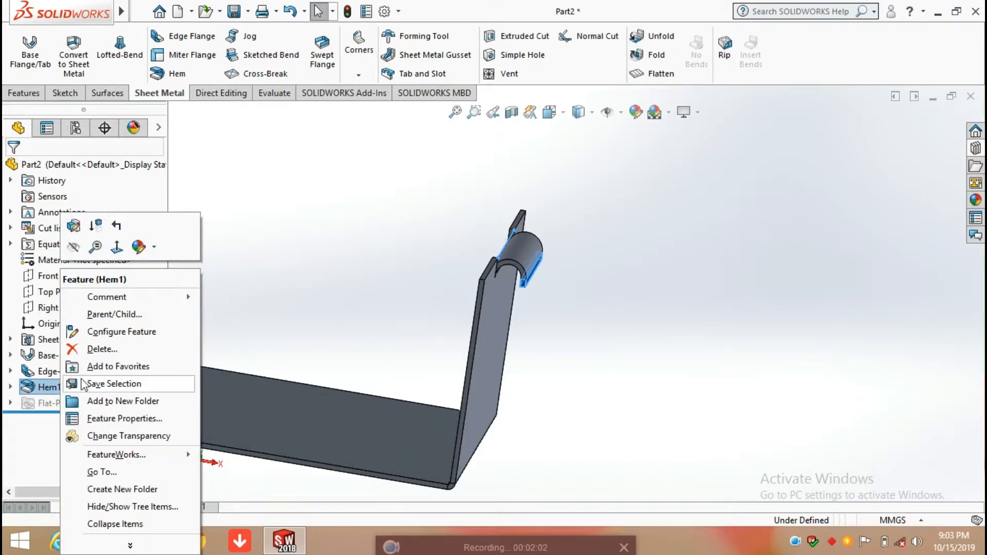
{"action": "left_click", "coordinate": [74, 224]}
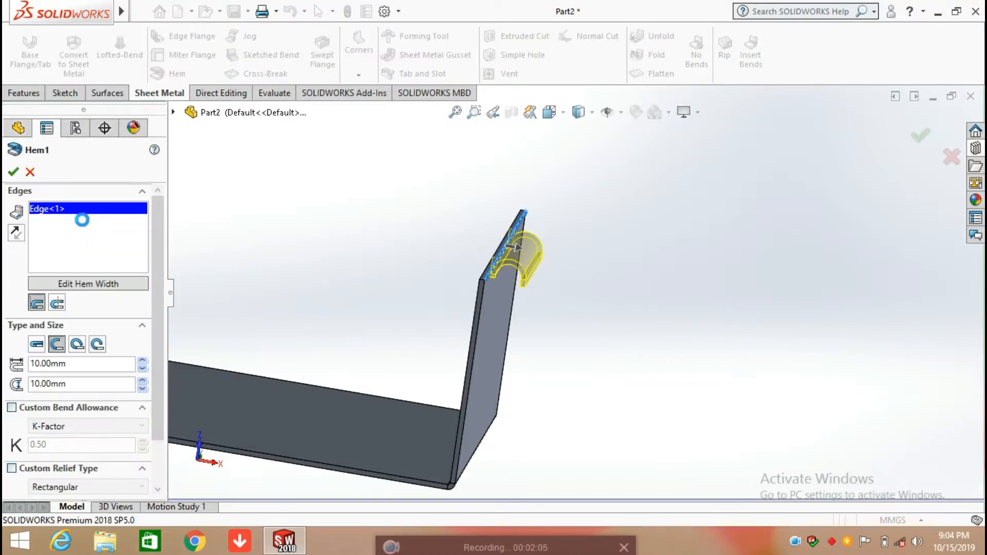
{"action": "left_click", "coordinate": [57, 304]}
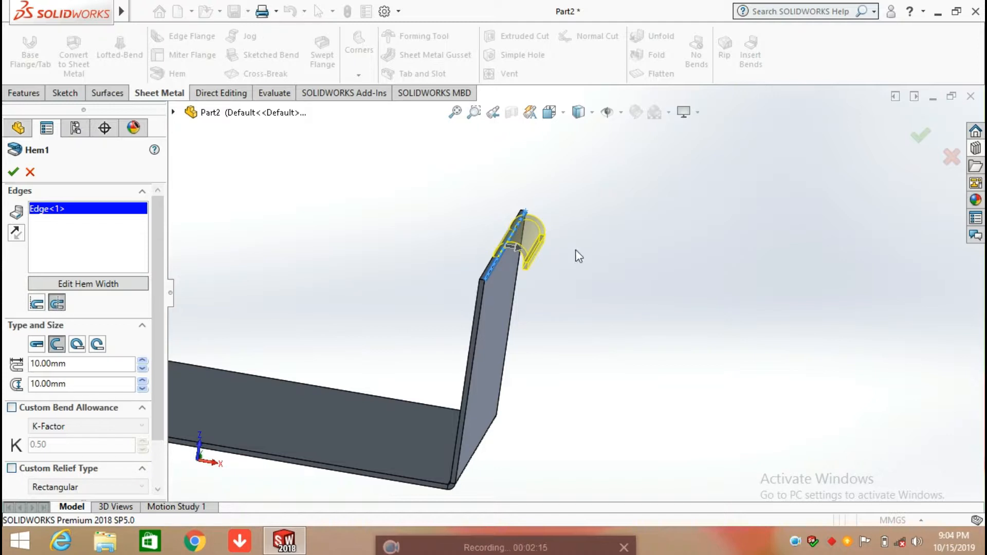
{"action": "scroll", "coordinate": [532, 248], "scroll_direction": "down", "scroll_amount": 3}
{"action": "mouse_move", "coordinate": [532, 248]}
{"action": "middle_mouse_down"}
{"action": "mouse_move", "coordinate": [511, 208]}
{"action": "mouse_move", "coordinate": [535, 232]}
{"action": "mouse_move", "coordinate": [522, 237]}
{"action": "middle_mouse_up"}
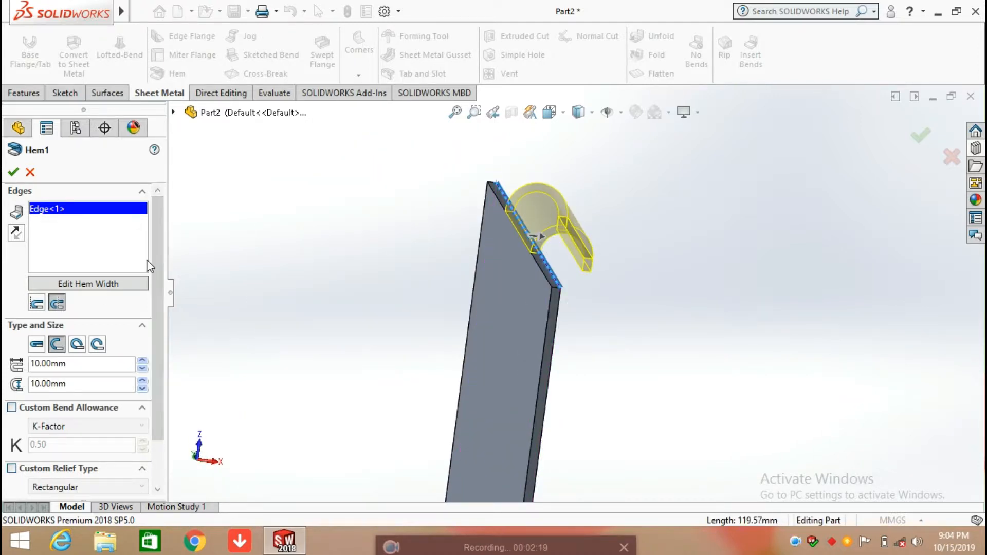
{"action": "left_click_drag", "start_coordinate": [155, 264], "coordinate": [156, 282]}
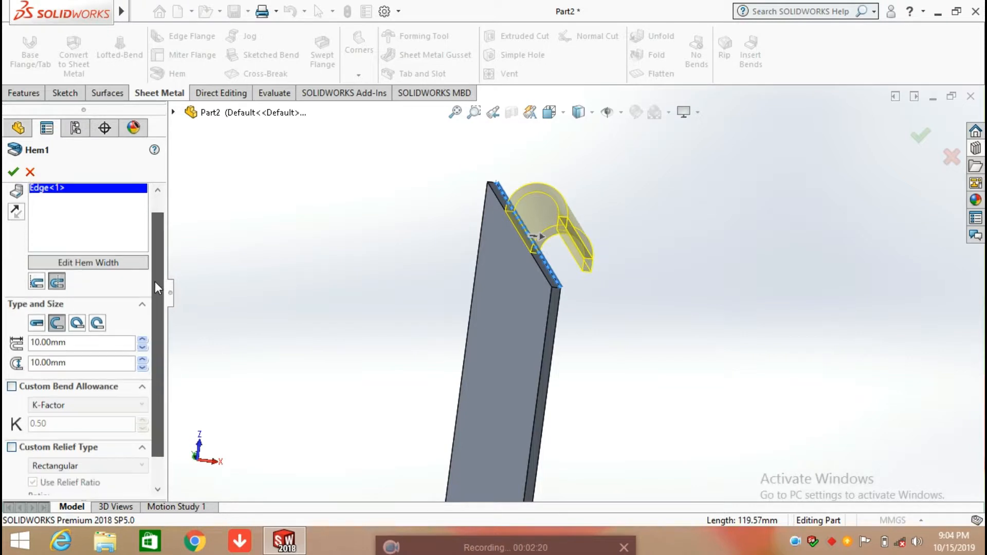
{"action": "left_click", "coordinate": [37, 322]}
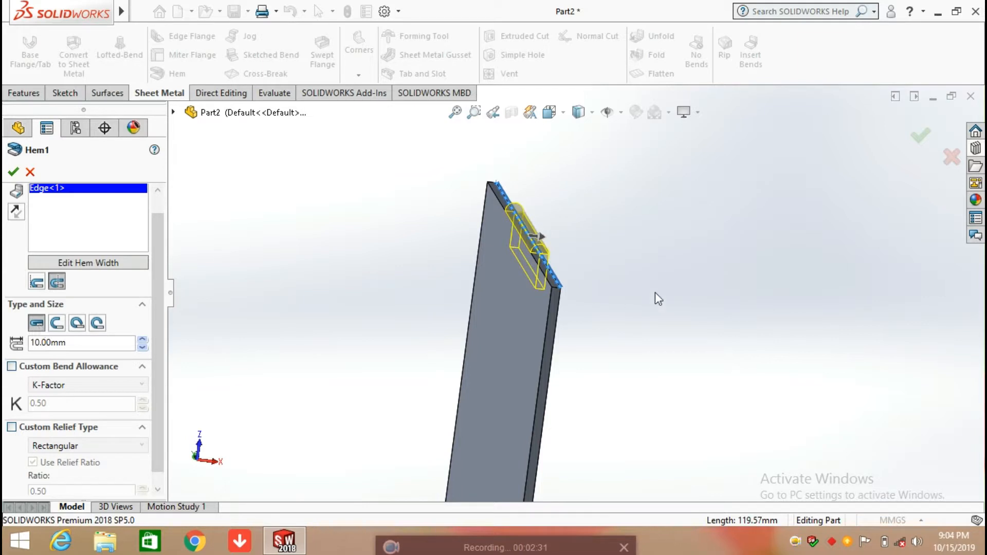
Step: Set the closed hem's length to 20 mm, and preview the Open and Tear Drop hem types
{"action": "middle_click_drag", "start_coordinate": [658, 298], "coordinate": [616, 291]}
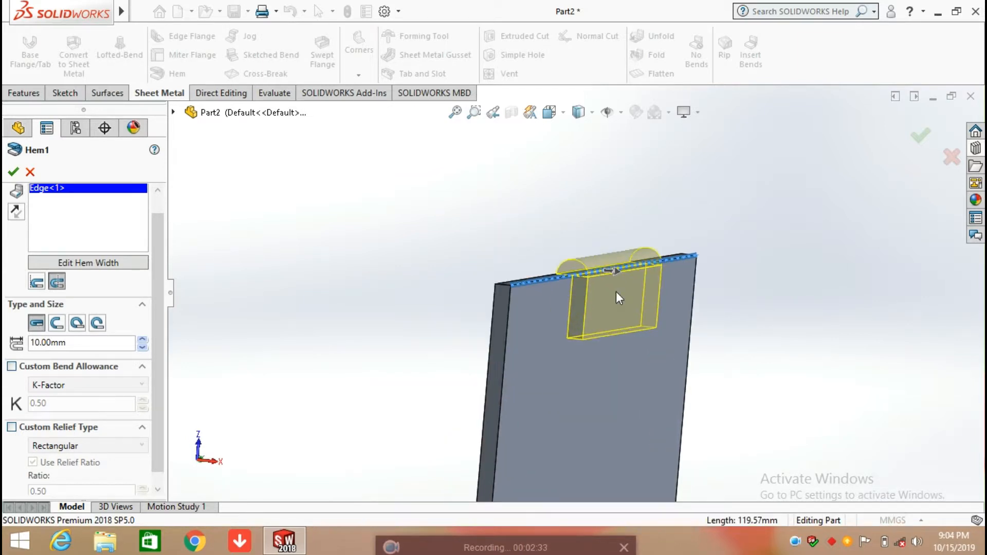
{"action": "left_click", "coordinate": [141, 340]}
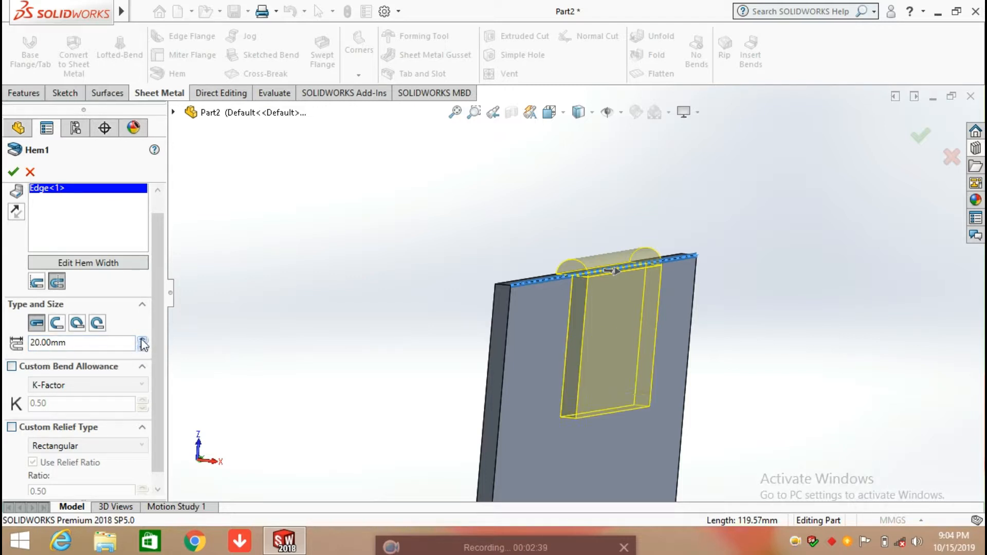
{"action": "left_click", "coordinate": [56, 323]}
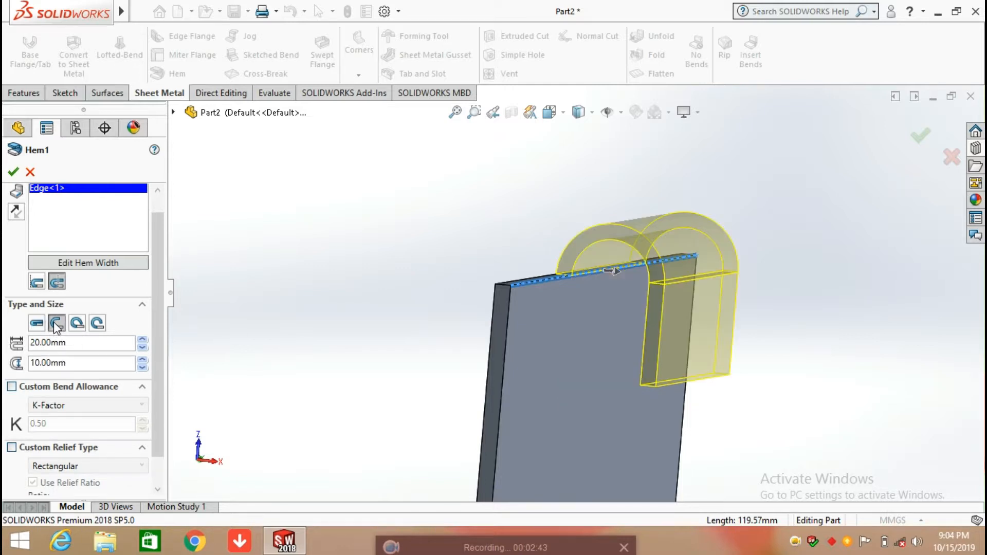
{"action": "mouse_move", "coordinate": [361, 346]}
{"action": "middle_mouse_down"}
{"action": "mouse_move", "coordinate": [377, 330]}
{"action": "mouse_move", "coordinate": [370, 358]}
{"action": "middle_mouse_up"}
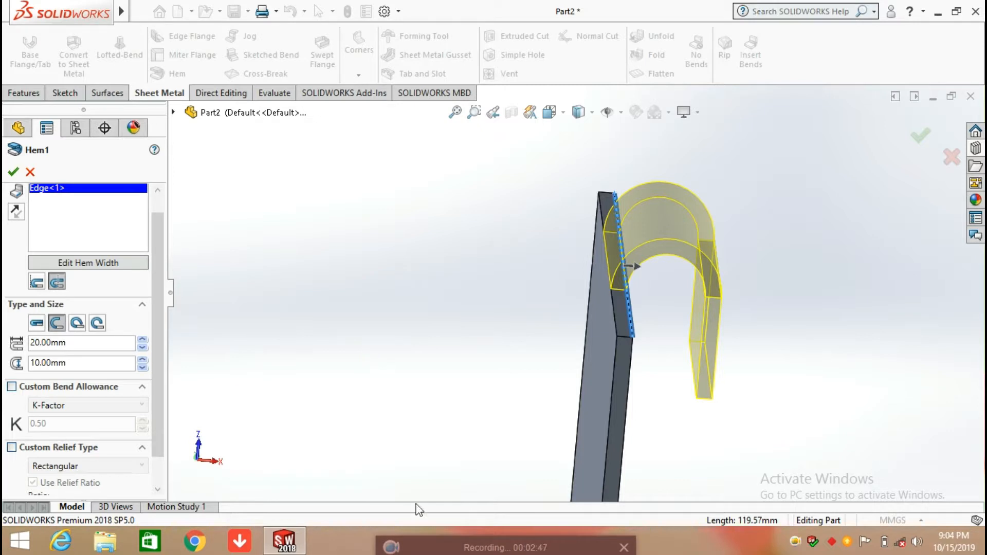
{"action": "left_click", "coordinate": [78, 327]}
{"action": "middle_click_drag", "start_coordinate": [744, 450], "coordinate": [736, 430]}
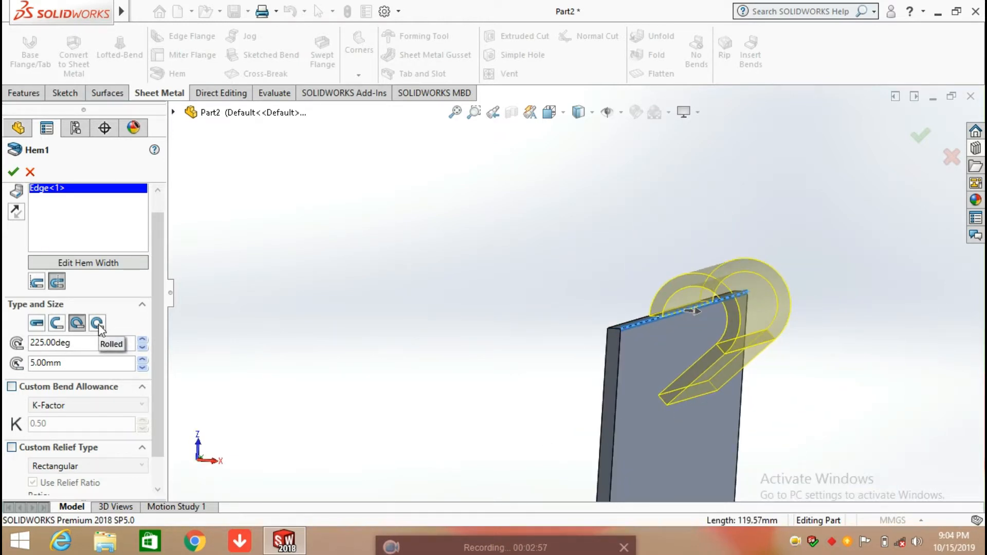
Step: Change the hem type to Rolled with a 225° angle and 5 mm radius, and accept the feature edit
{"action": "left_click", "coordinate": [97, 324]}
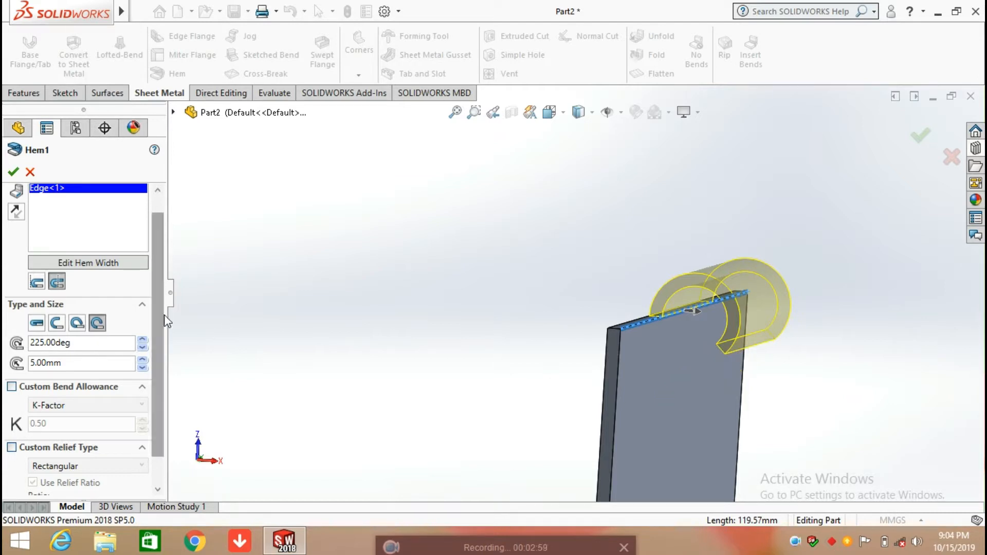
{"action": "scroll", "coordinate": [159, 307], "scroll_direction": "down", "scroll_amount": 1}
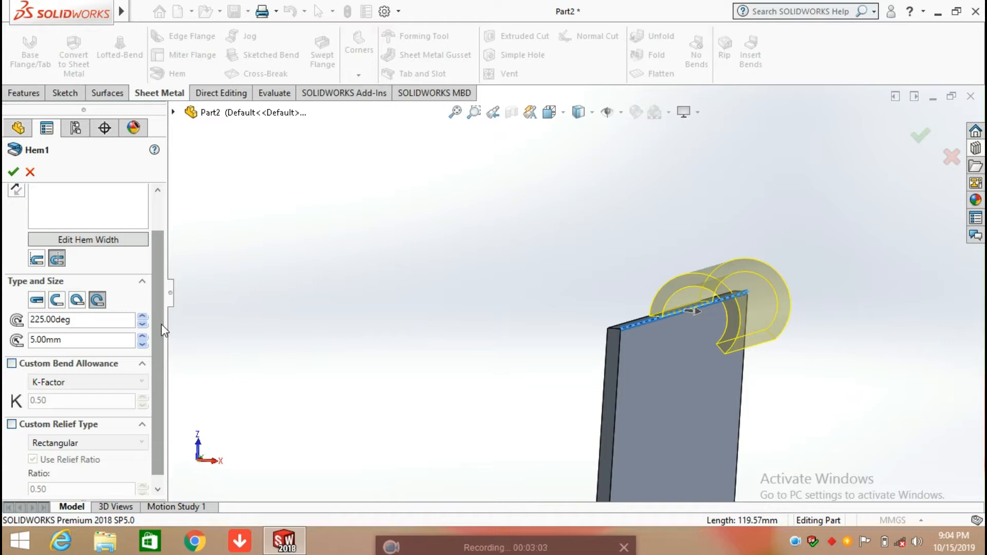
{"action": "left_click_drag", "start_coordinate": [153, 324], "coordinate": [168, 258]}
{"action": "scroll", "coordinate": [18, 270], "scroll_direction": "down", "scroll_amount": 2}
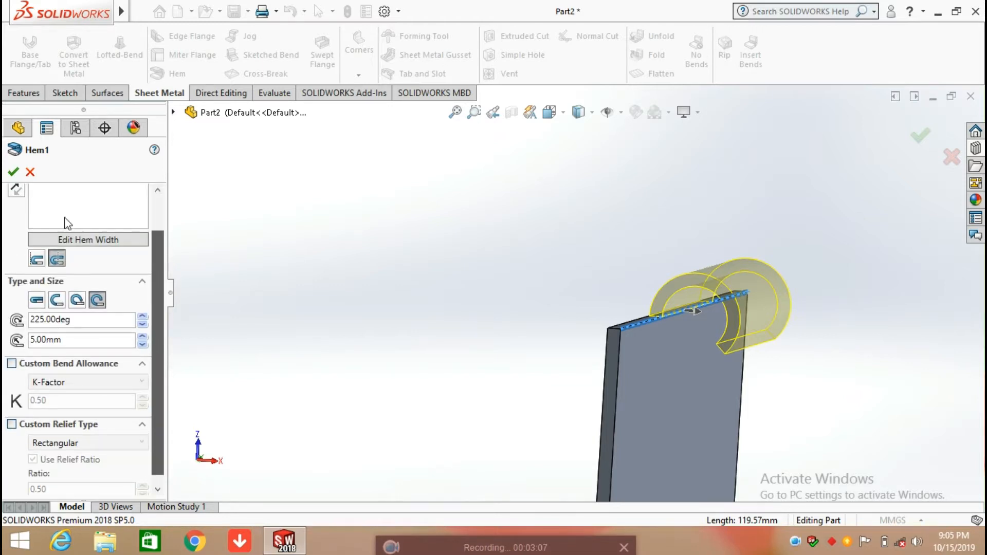
{"action": "scroll", "coordinate": [68, 223], "scroll_direction": "up", "scroll_amount": 2}
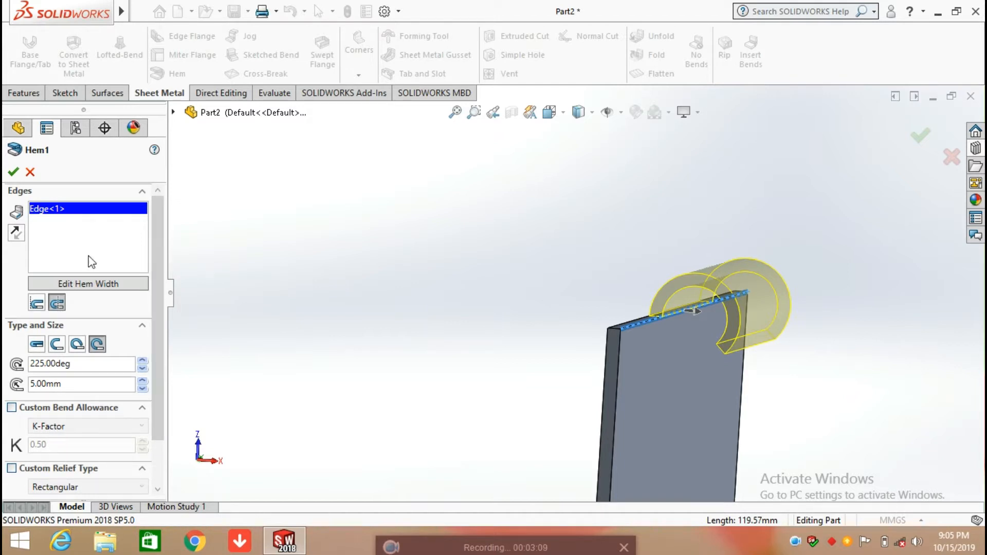
{"action": "left_click", "coordinate": [13, 172]}
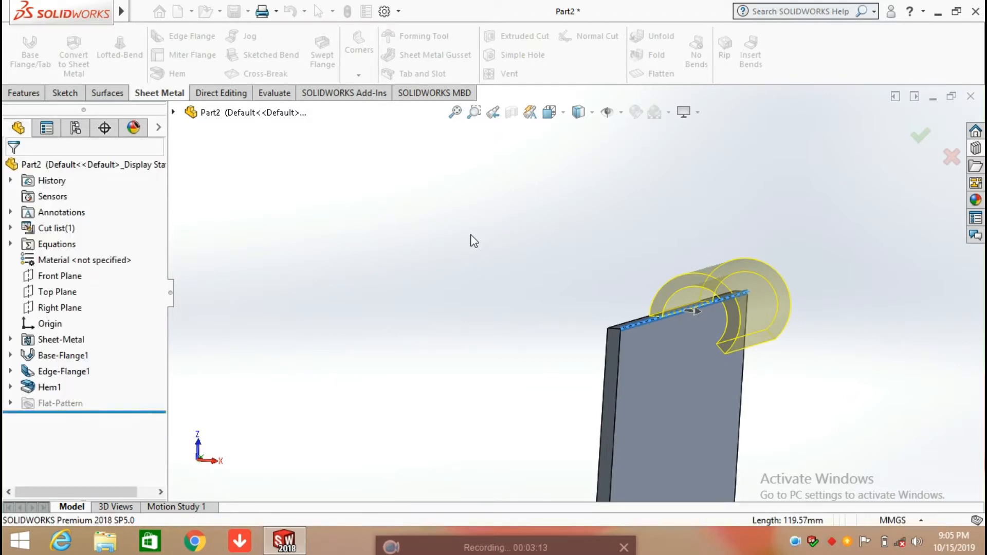
Step: Start a second hem on the base plate's free short edge, opposite the edge flange, with its position set to Material Inside
{"action": "middle_click_drag", "start_coordinate": [556, 325], "coordinate": [580, 391]}
{"action": "scroll", "coordinate": [586, 398], "scroll_direction": "up", "scroll_amount": 3}
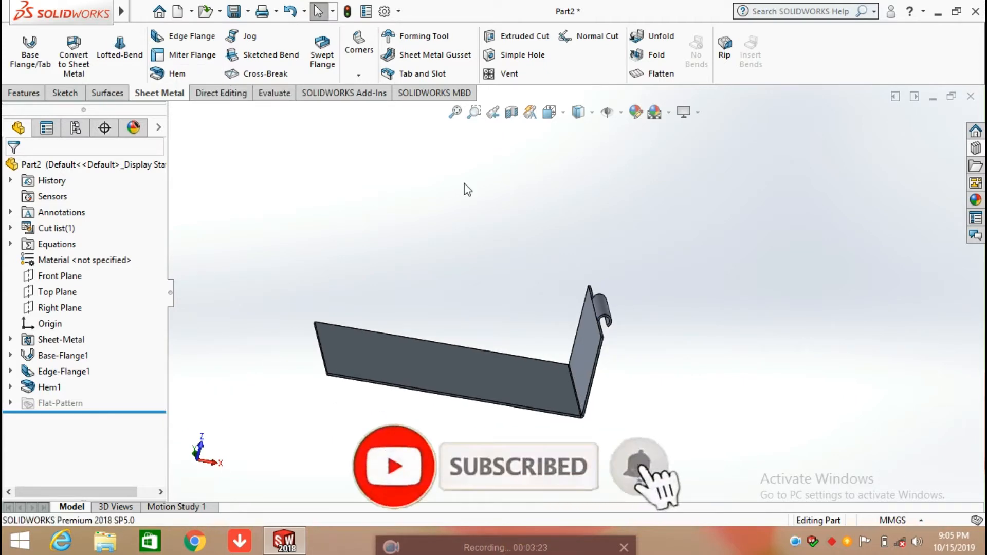
{"action": "left_click", "coordinate": [177, 73]}
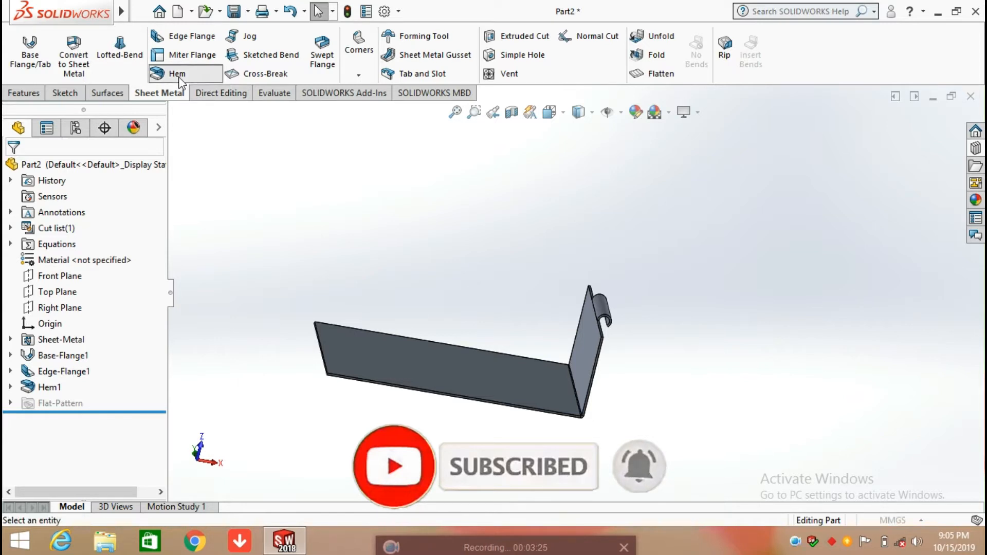
{"action": "middle_click_drag", "start_coordinate": [338, 284], "coordinate": [375, 307]}
{"action": "scroll", "coordinate": [464, 307], "scroll_direction": "down", "scroll_amount": 5}
{"action": "scroll", "coordinate": [457, 296], "scroll_direction": "down", "scroll_amount": 3}
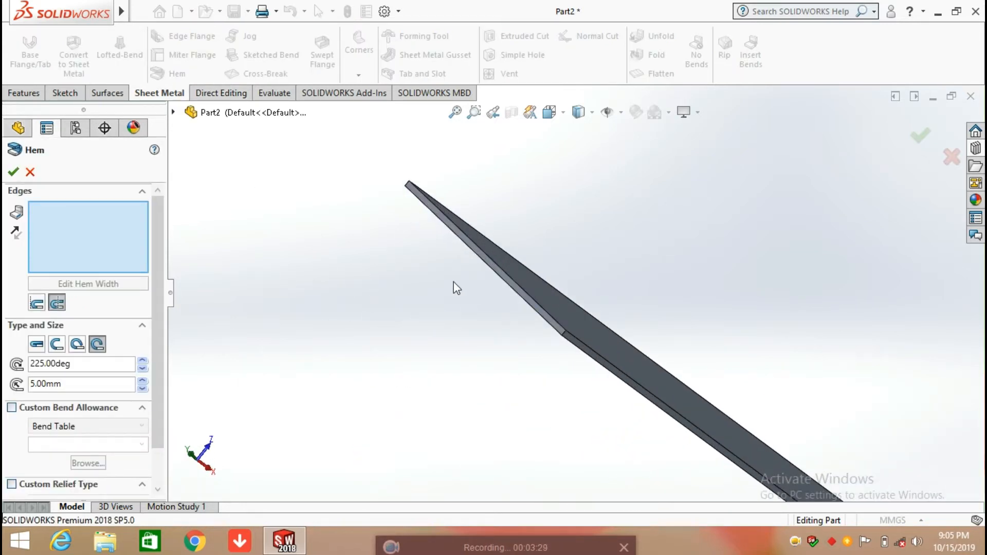
{"action": "left_click", "coordinate": [484, 260]}
{"action": "middle_click_drag", "start_coordinate": [507, 392], "coordinate": [681, 241]}
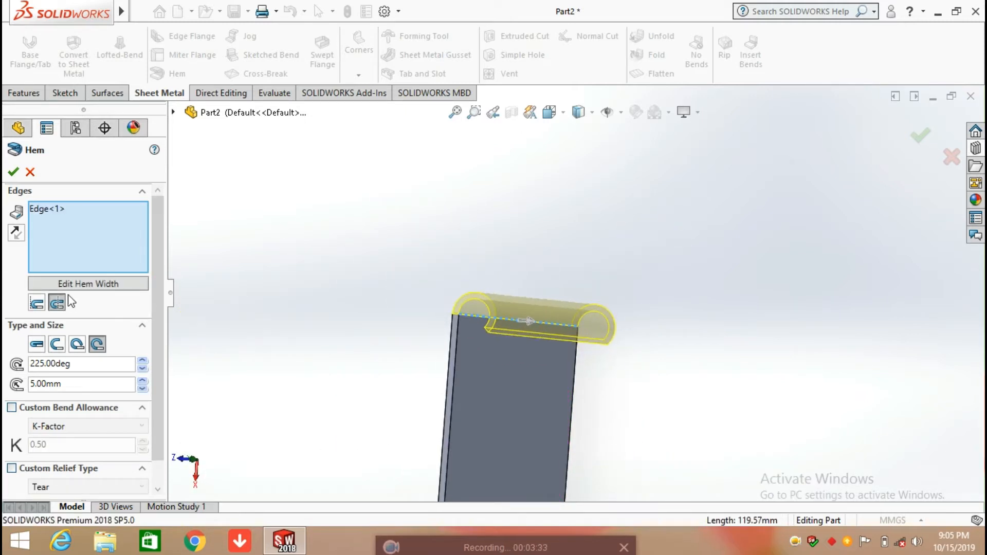
{"action": "left_click", "coordinate": [37, 303]}
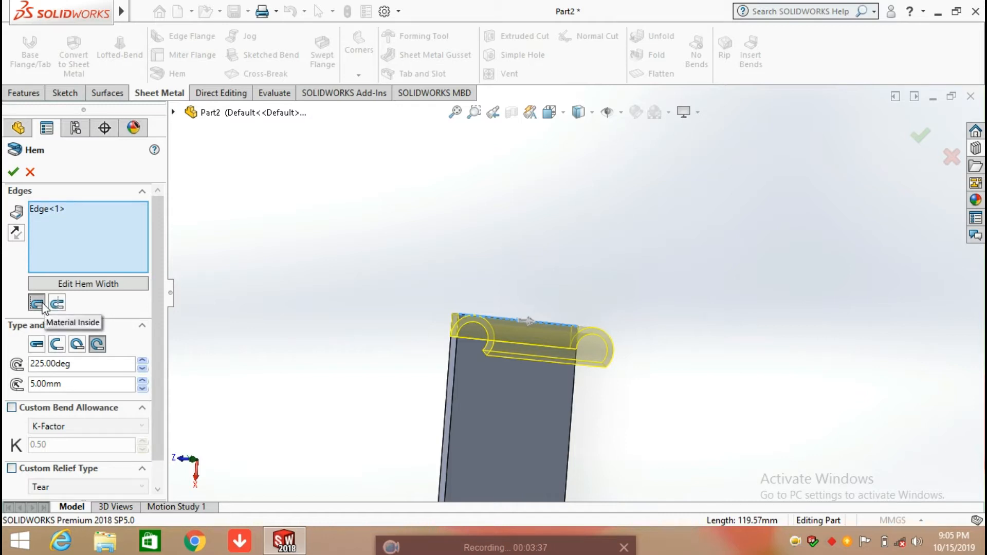
Step: Set the second hem's type to Open with 20 mm length and 20 mm gap distance, and finish the hem
{"action": "left_click", "coordinate": [37, 344]}
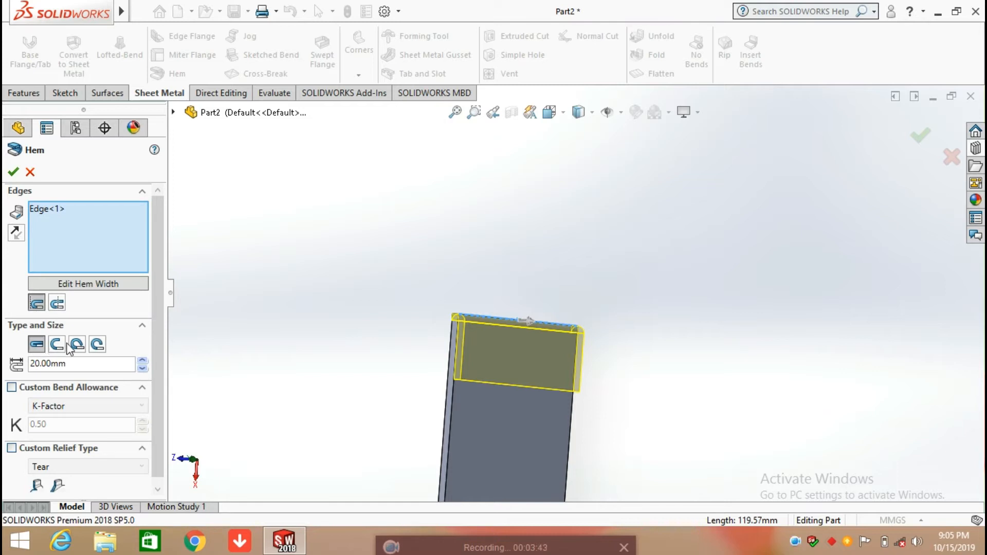
{"action": "left_click", "coordinate": [56, 344]}
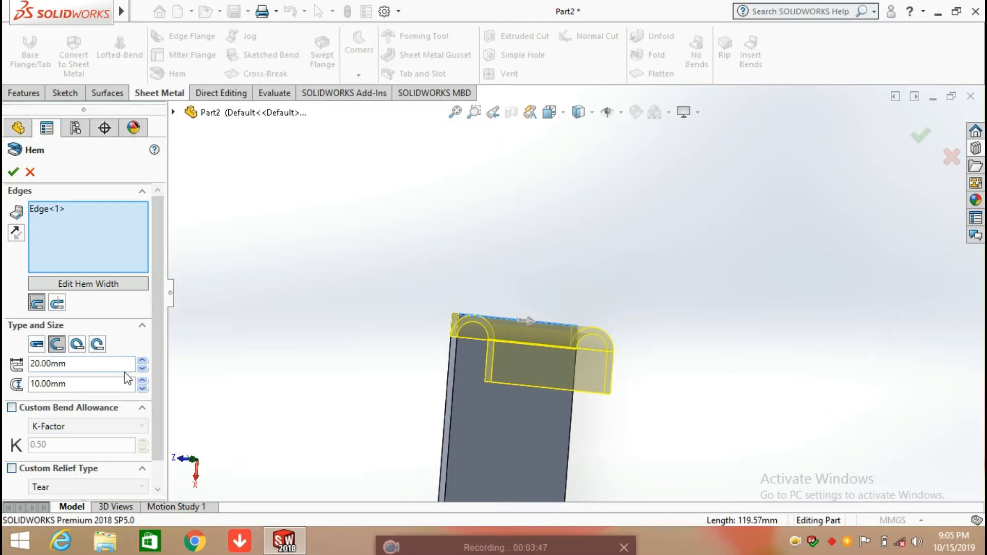
{"action": "left_click", "coordinate": [143, 362]}
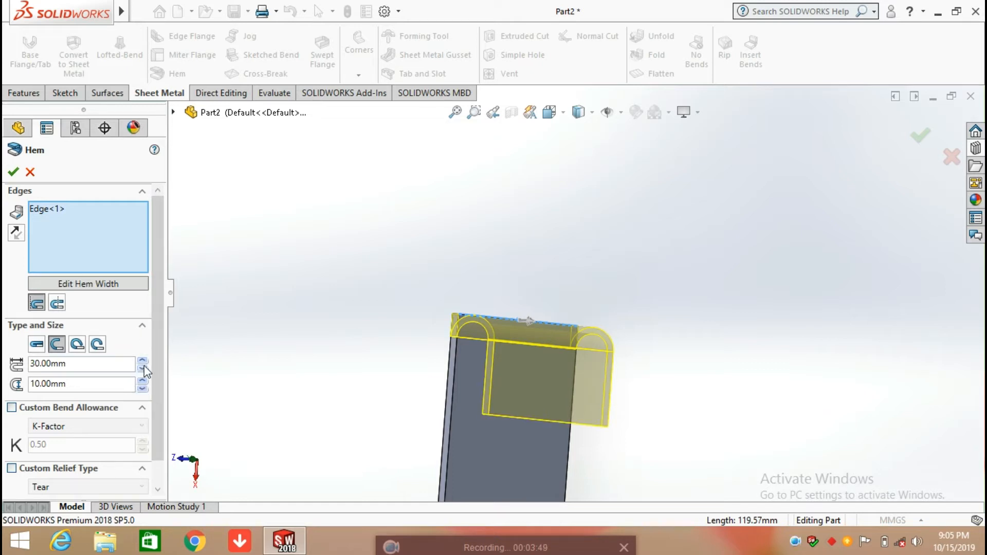
{"action": "left_click", "coordinate": [143, 367]}
{"action": "left_click", "coordinate": [143, 381]}
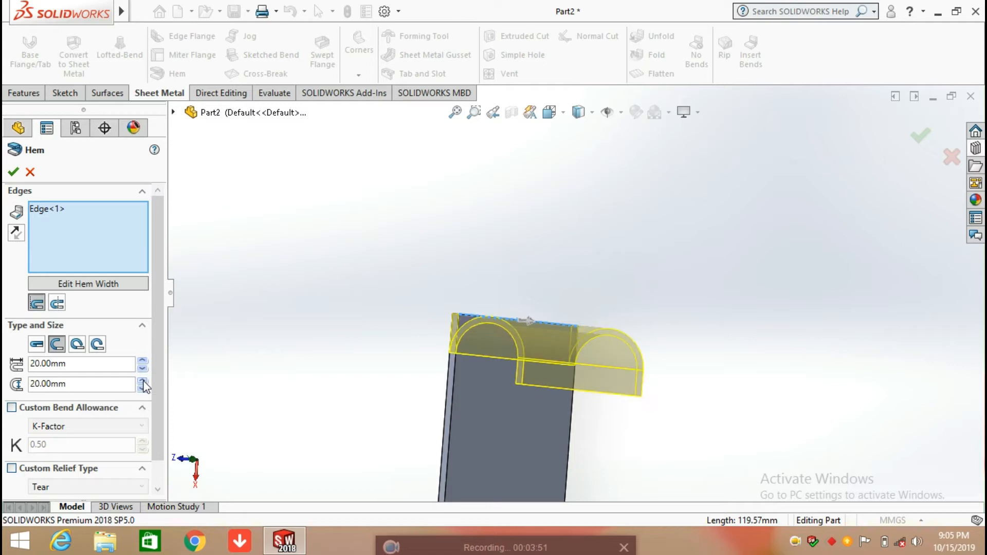
{"action": "scroll", "coordinate": [153, 331], "scroll_direction": "down", "scroll_amount": 1}
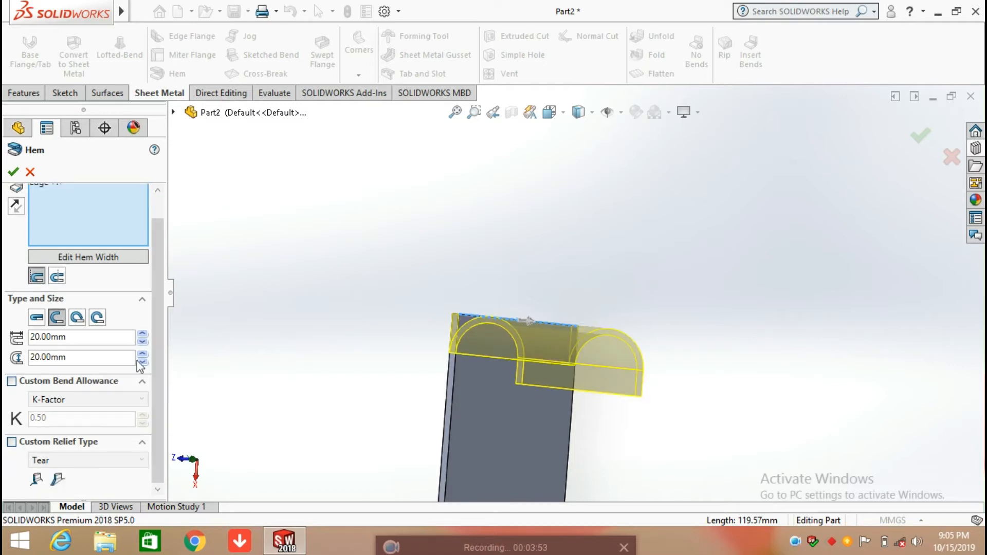
{"action": "left_click", "coordinate": [13, 174]}
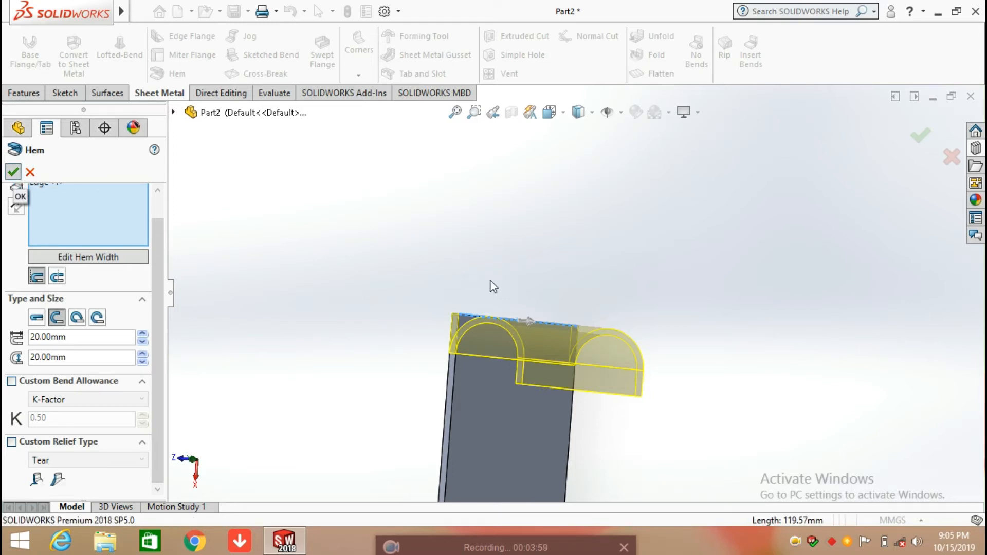
{"action": "middle_click_drag", "start_coordinate": [541, 320], "coordinate": [595, 339]}
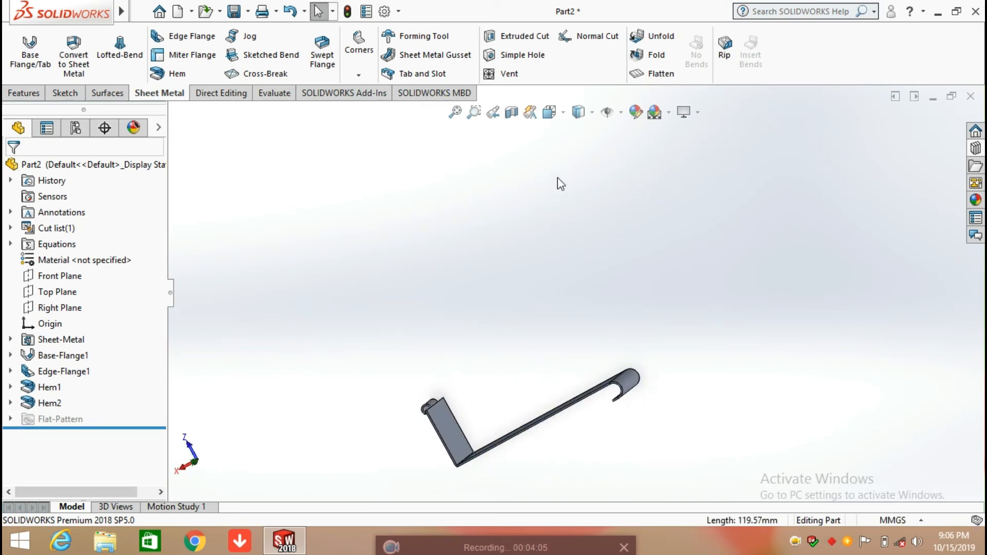
{"action": "scroll", "coordinate": [582, 402], "scroll_direction": "down", "scroll_amount": 3}
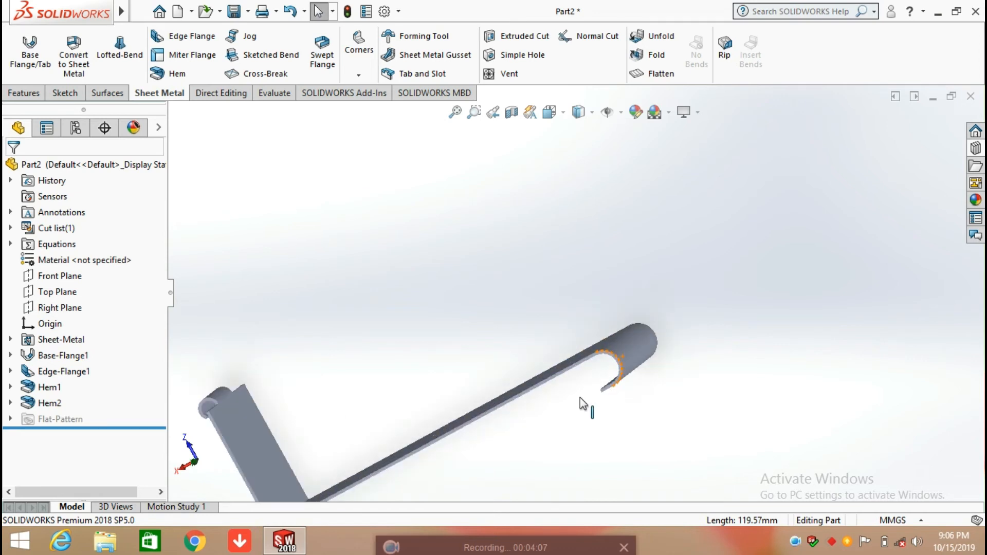
{"action": "middle_click_drag", "start_coordinate": [582, 402], "coordinate": [540, 412]}
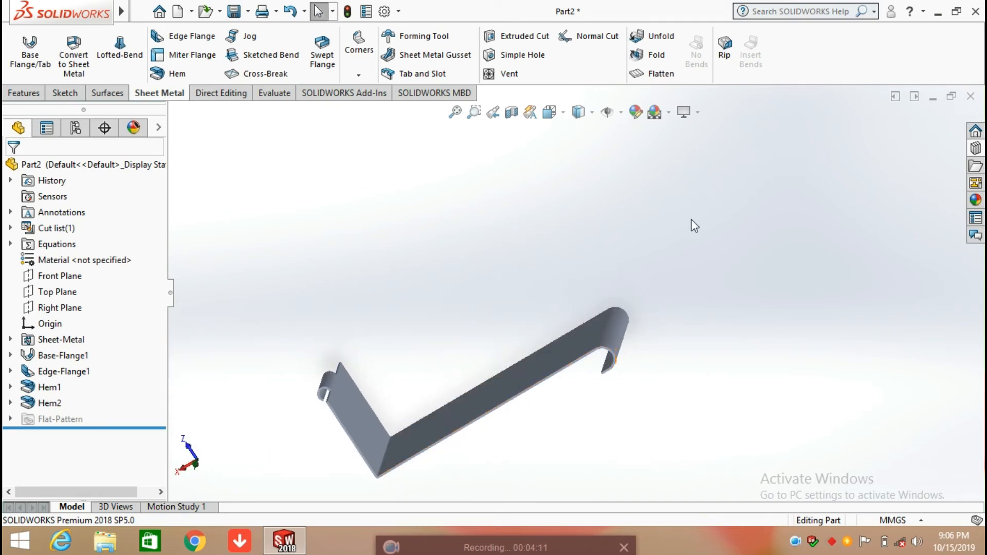
{"action": "left_click", "coordinate": [936, 16]}
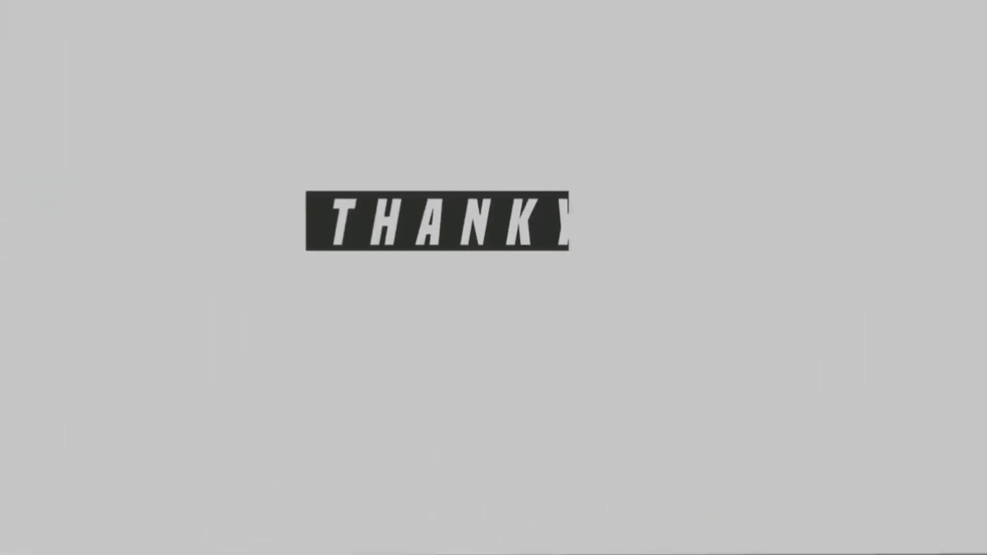